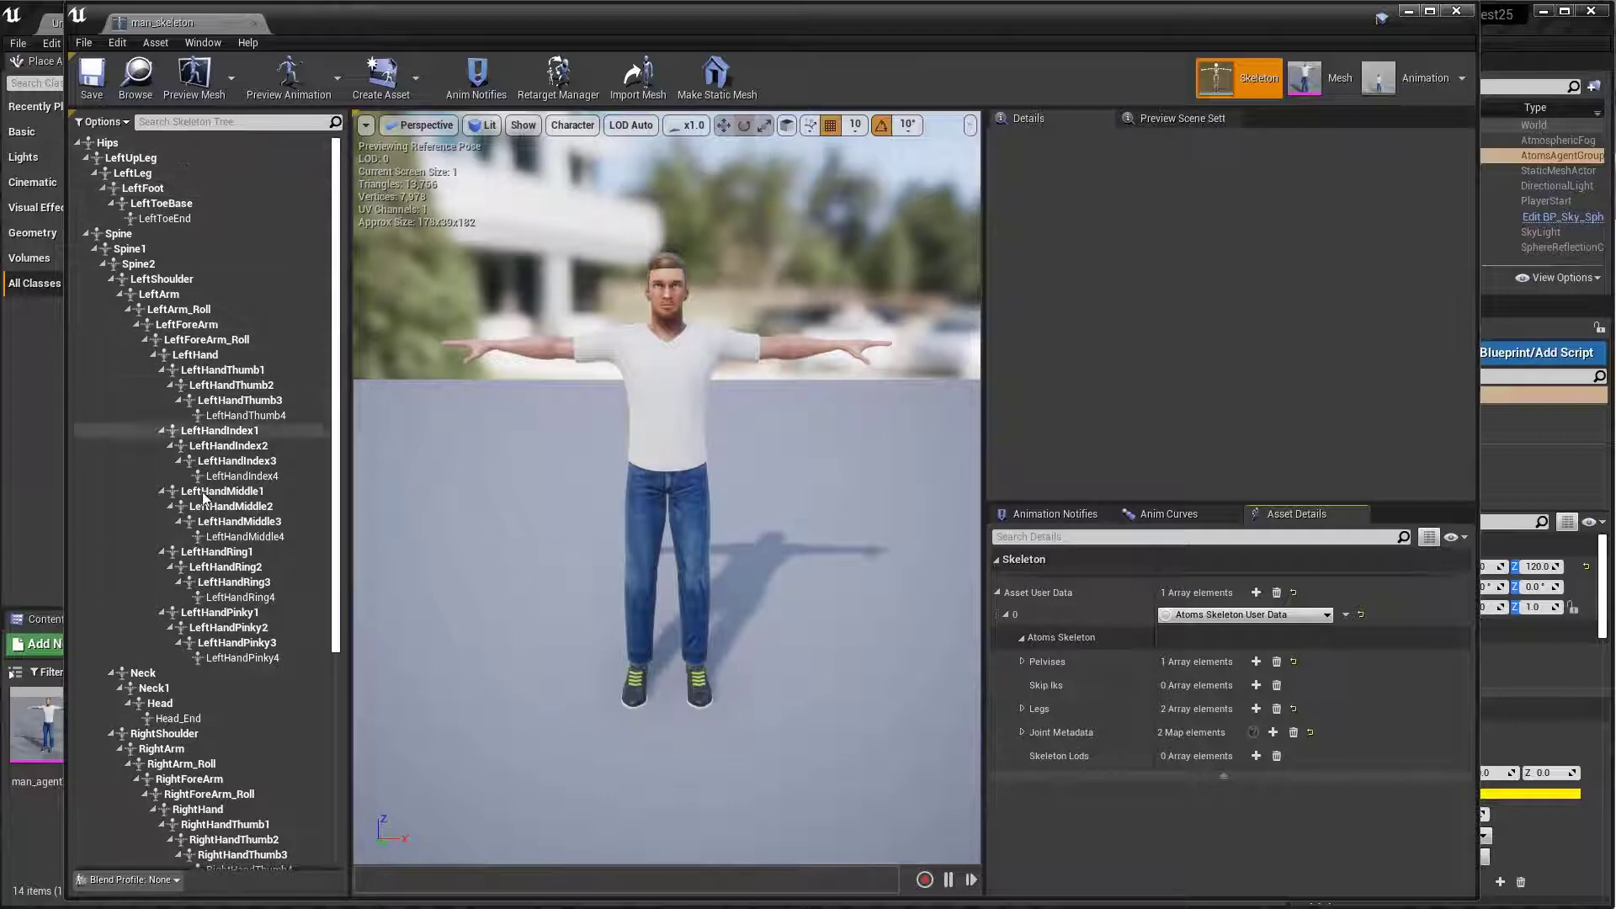
Add a Joint Metadata entry named LeftHand to the skeleton's Atoms user data.
scroll(213, 623, "down", 7)
scroll(214, 580, "up", 7)
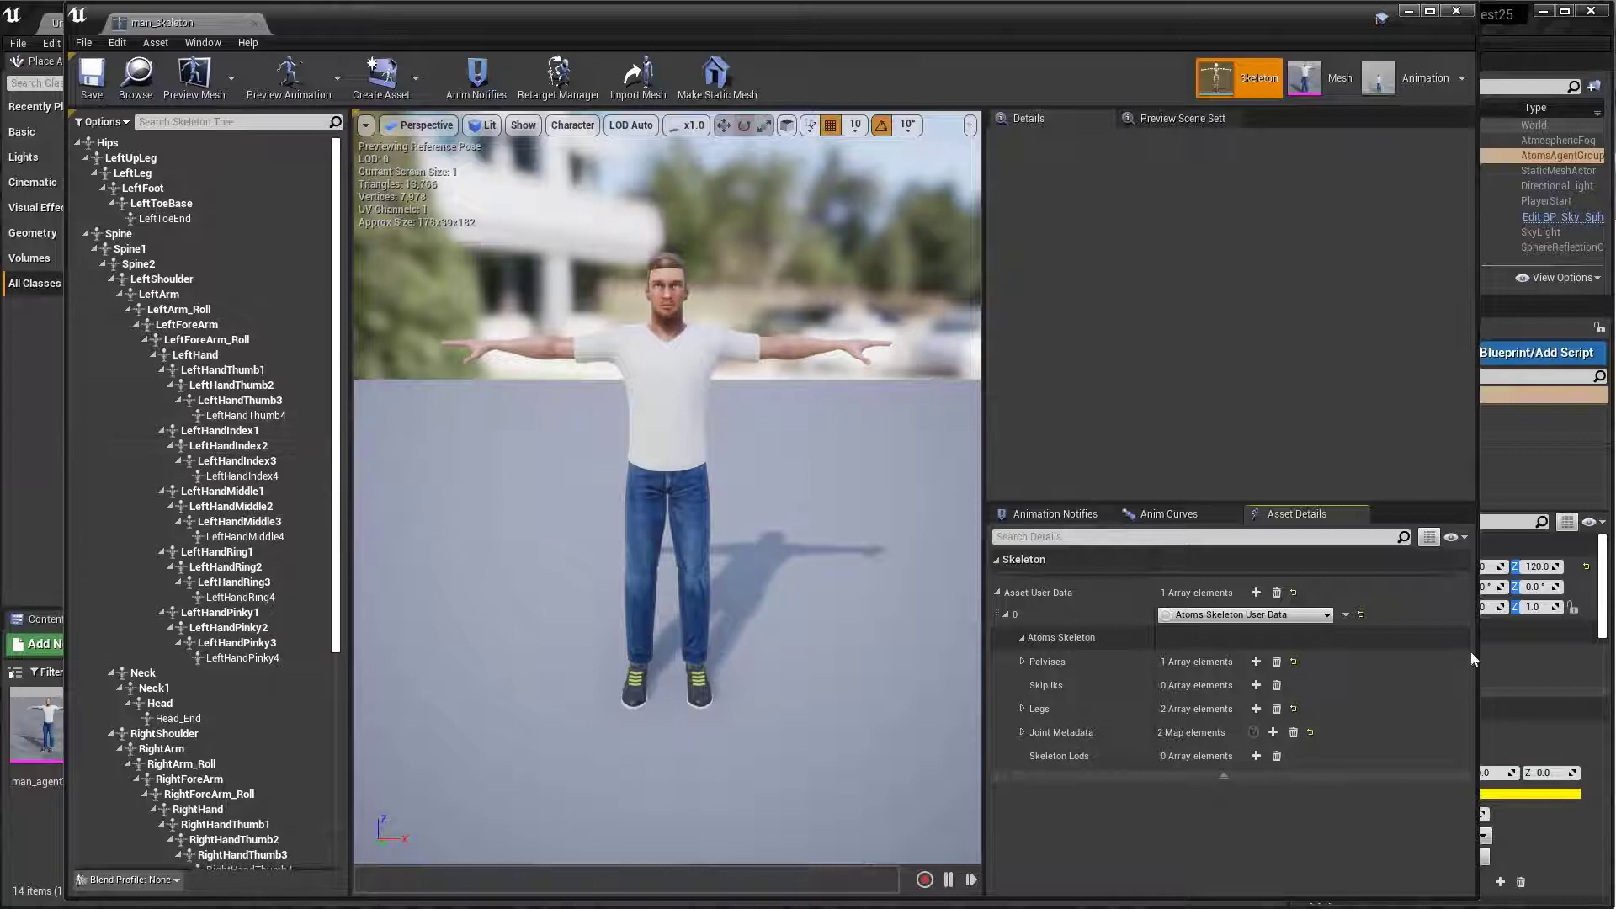
left_click(1022, 732)
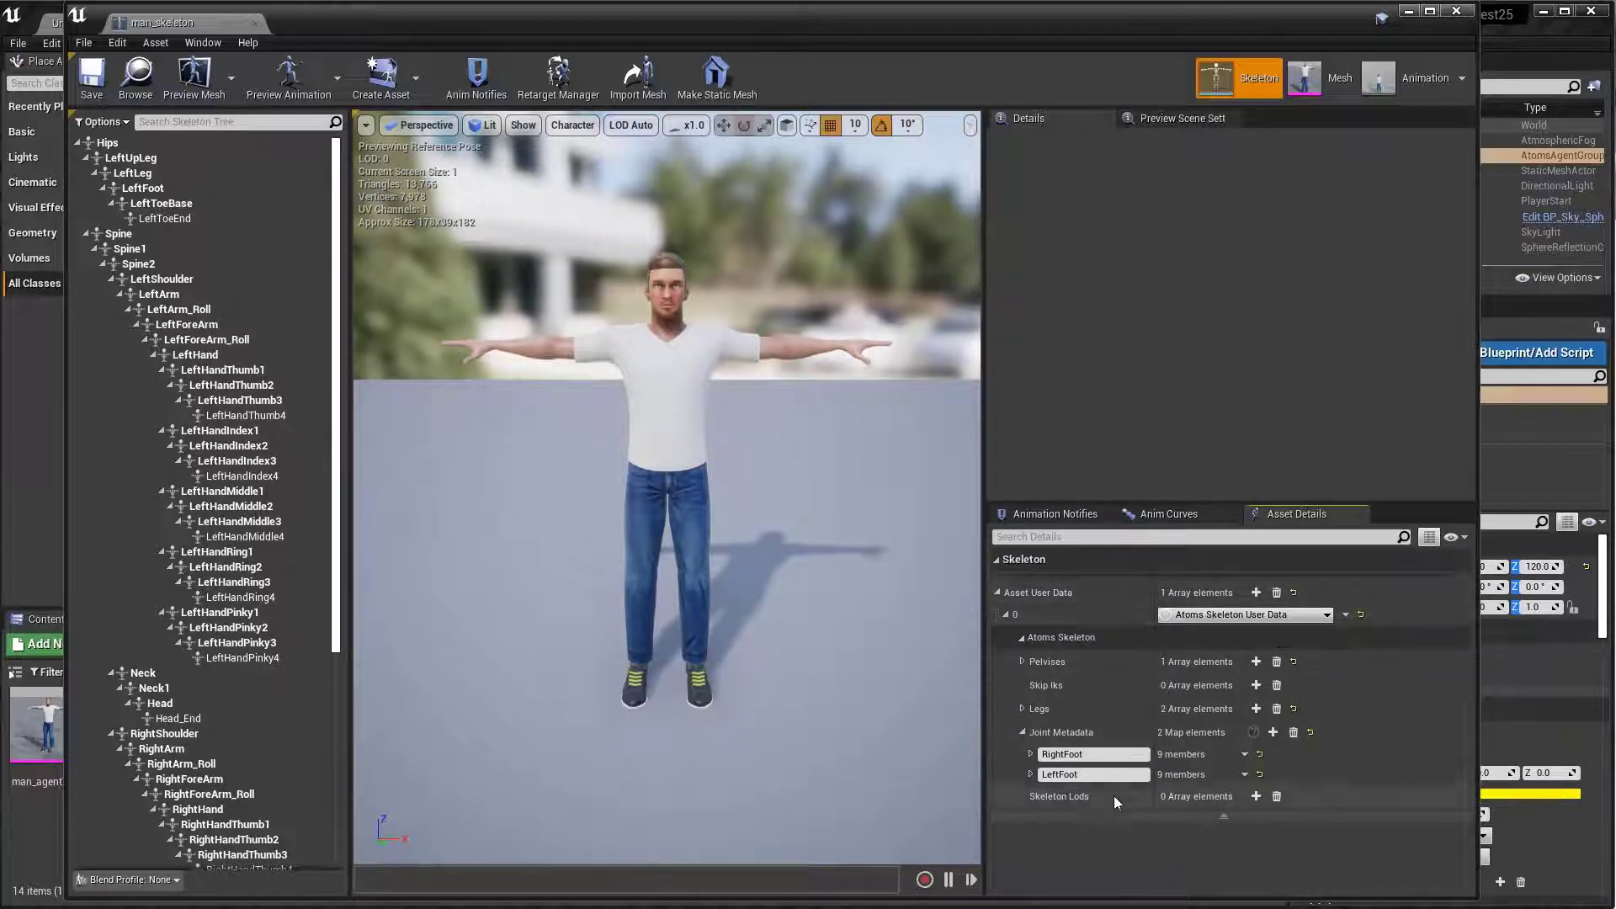
left_click(1271, 732)
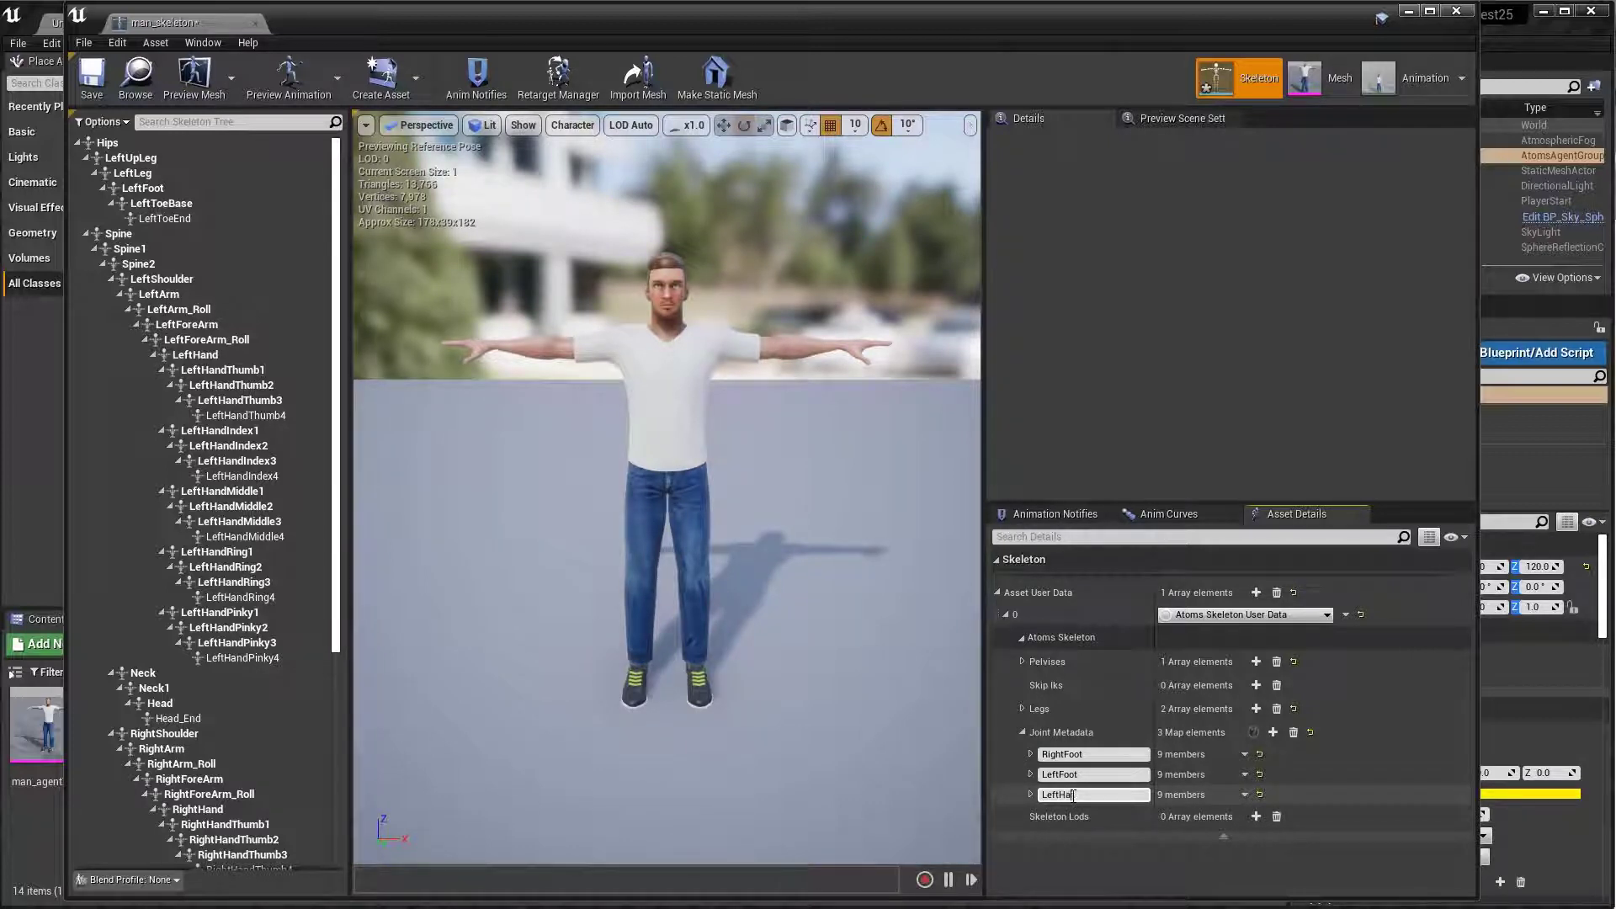
double_click(1073, 796)
Add an enabled skipChildren entry to LeftHand's Bool Metadata and save the skeleton.
left_click(1029, 796)
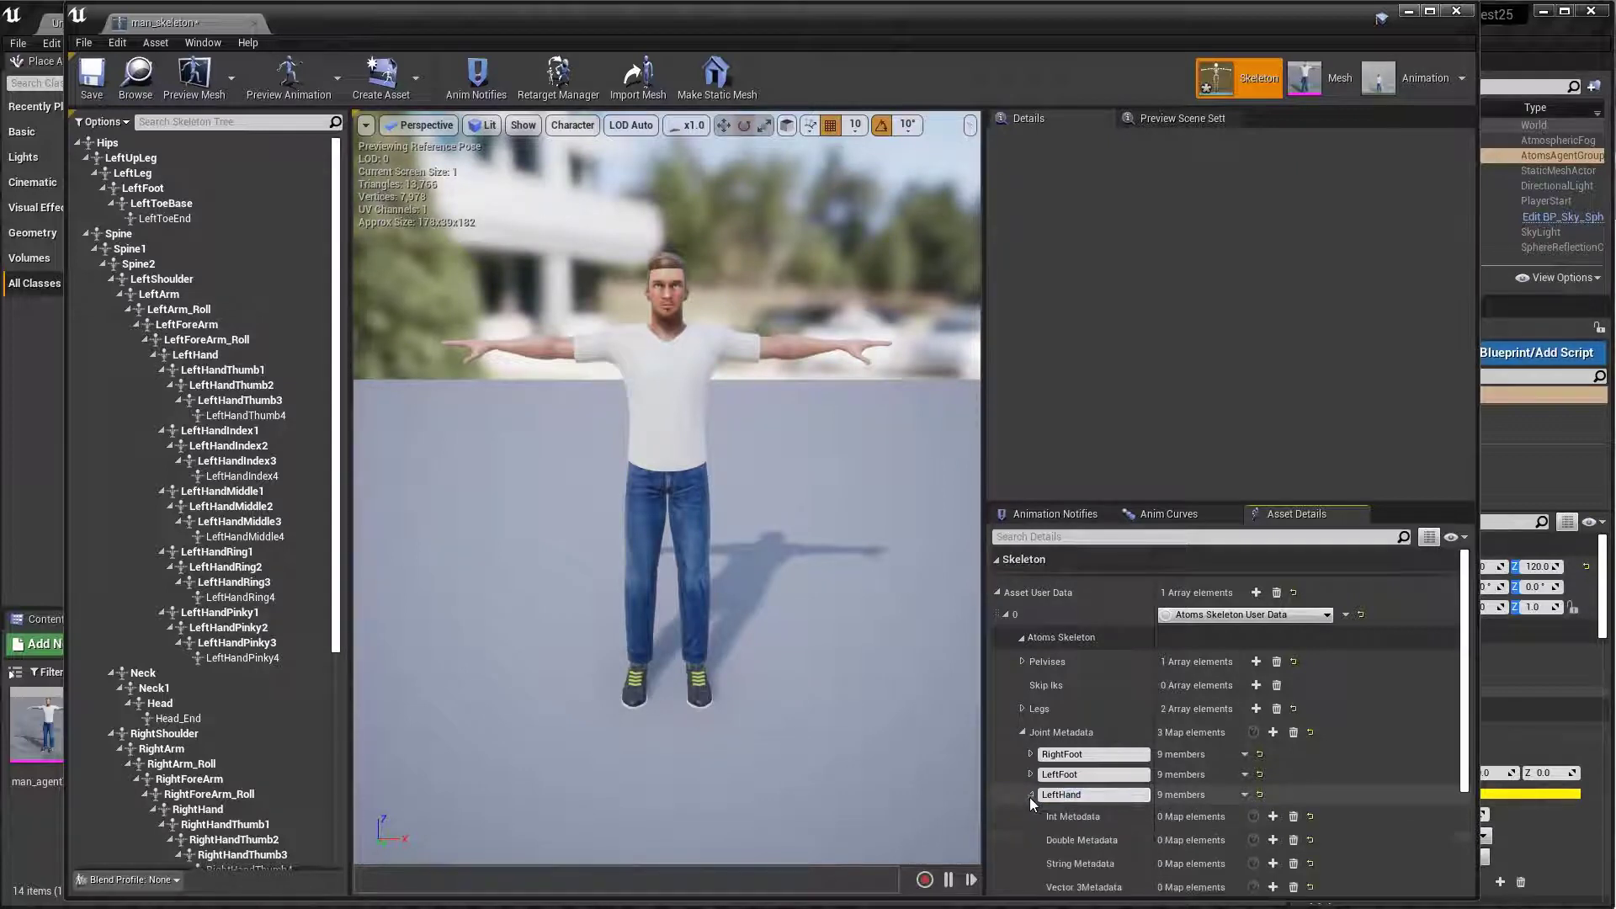
scroll(1032, 800, "down", 3)
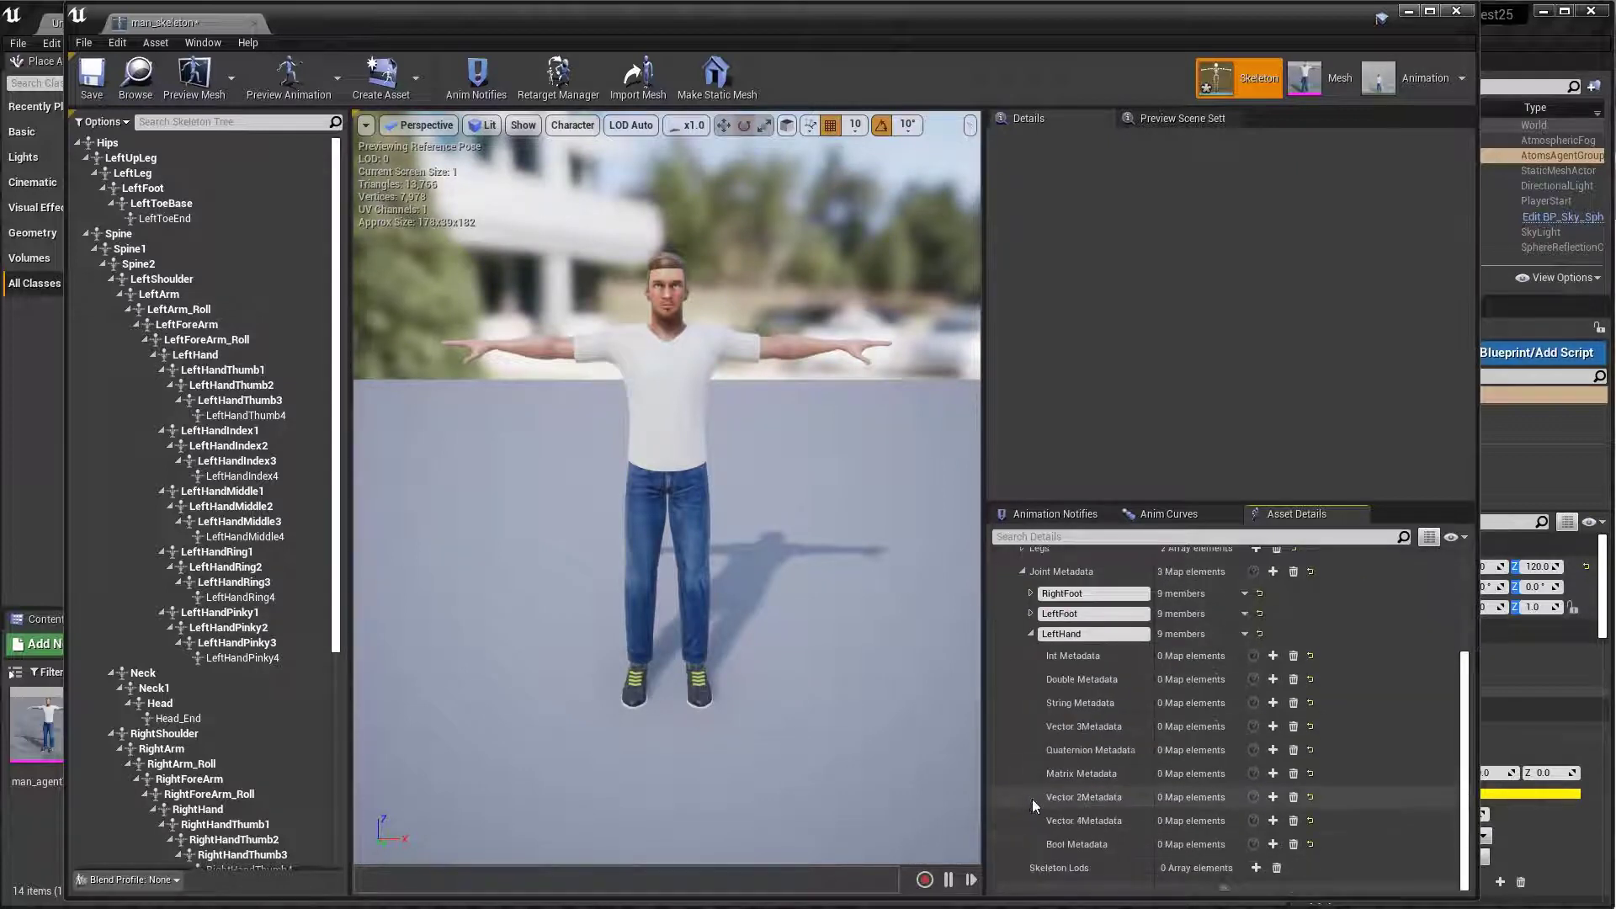
left_click(1273, 844)
scroll(1169, 821, "down", 1)
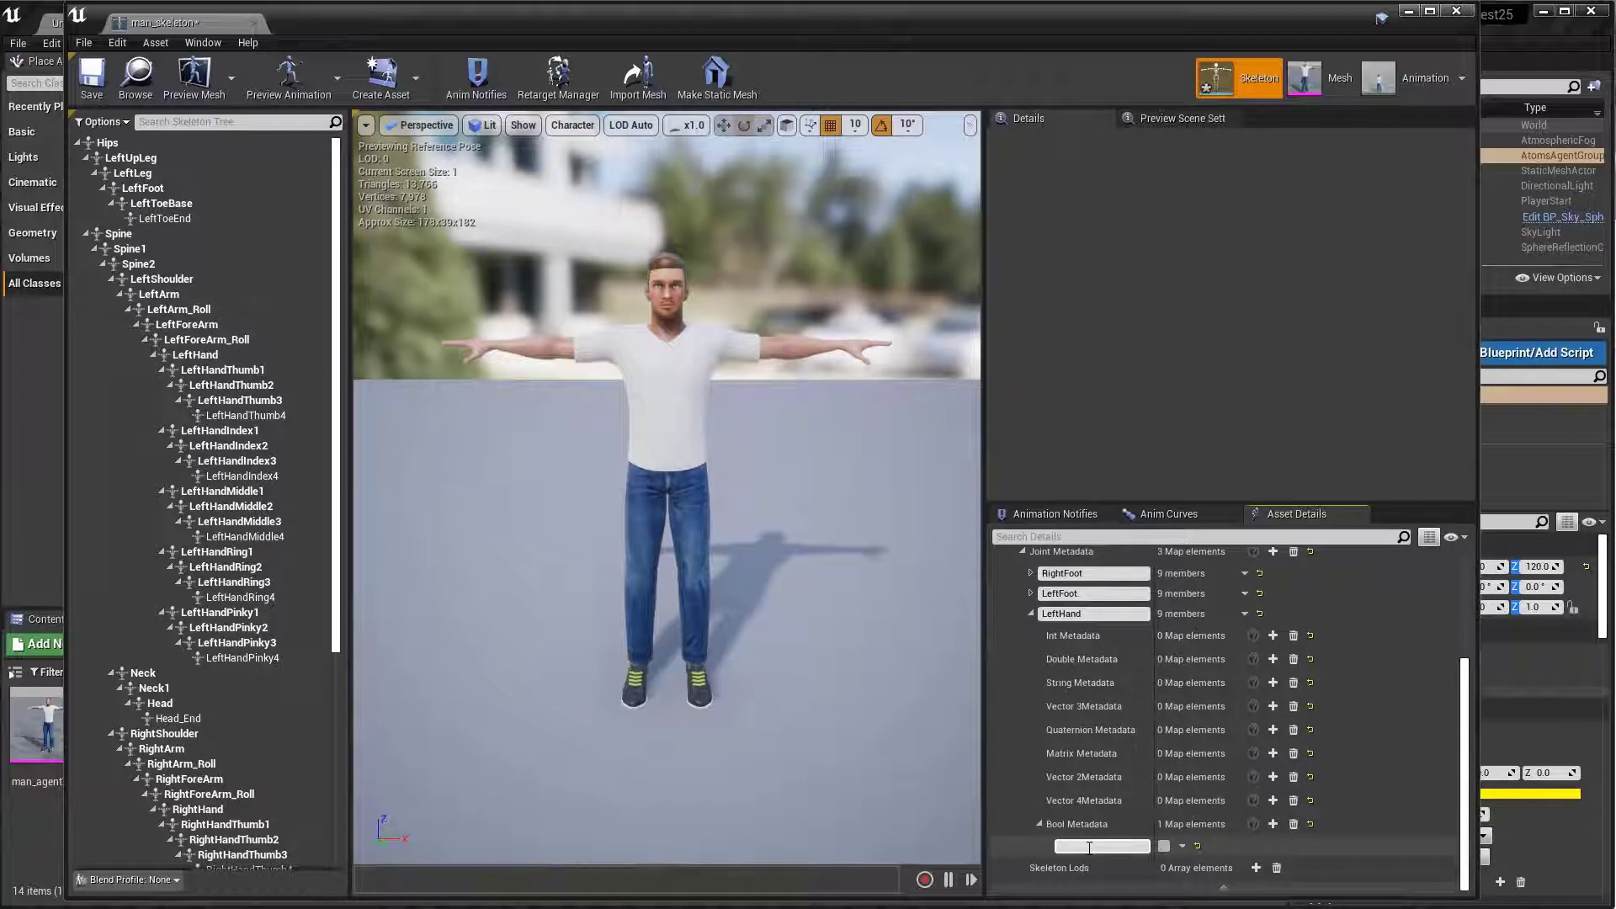
left_click(1089, 847)
type("skipChildren")
key("Return")
left_click(1165, 846)
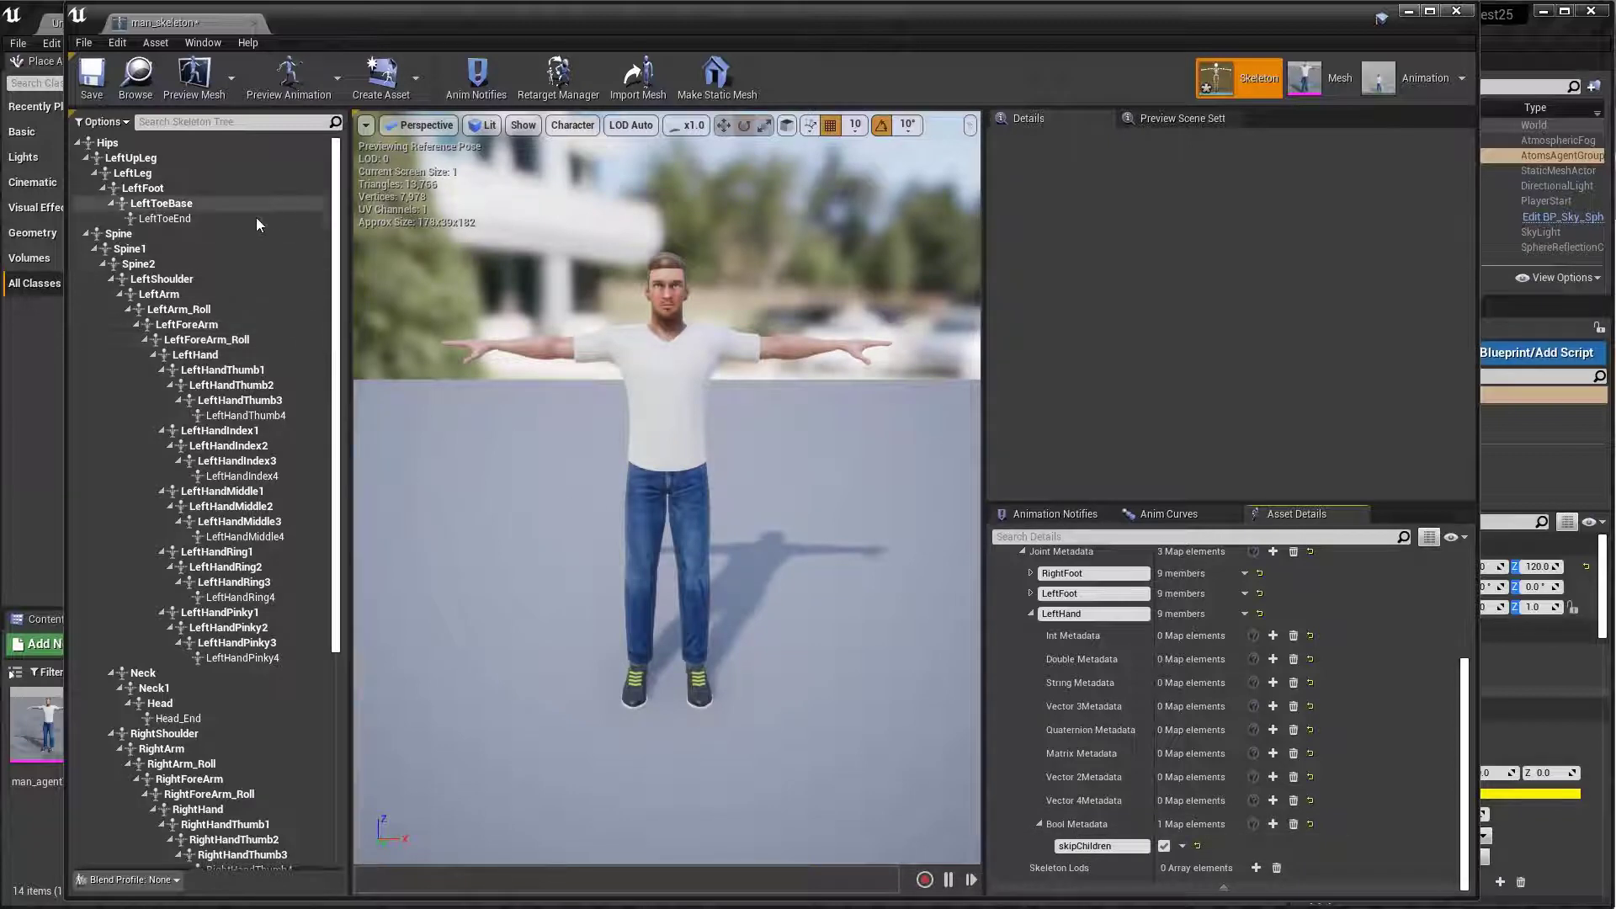
left_click(90, 79)
Examine the agents' hands up close in the level viewport, then return to the skeleton editor.
left_click_drag(531, 31, 602, 650)
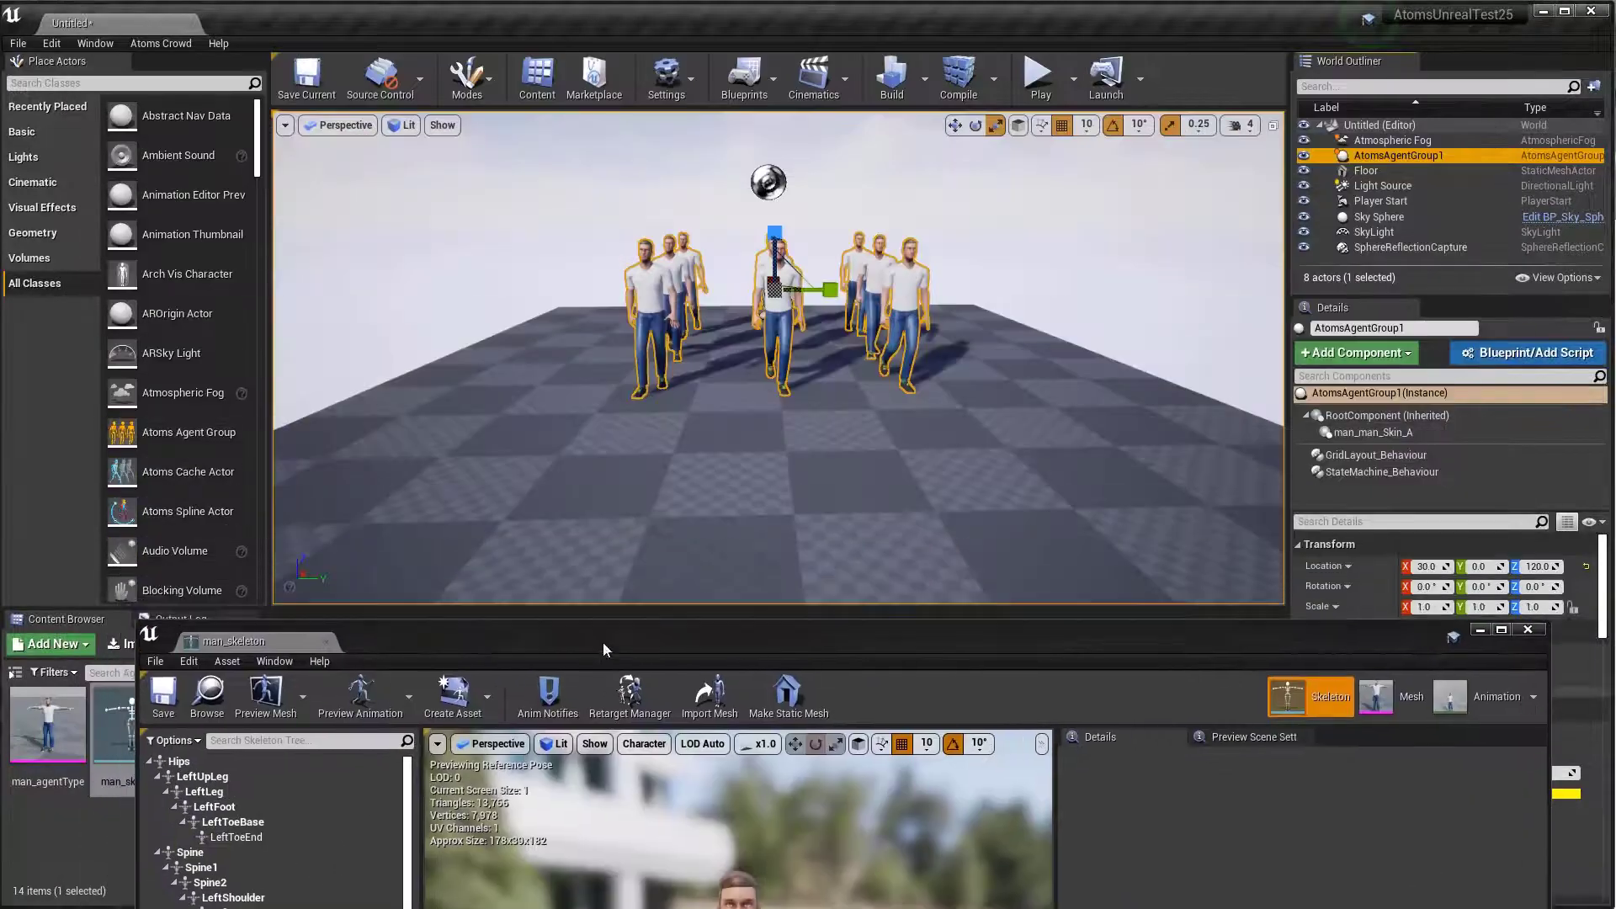
scroll(850, 295, "up", 5)
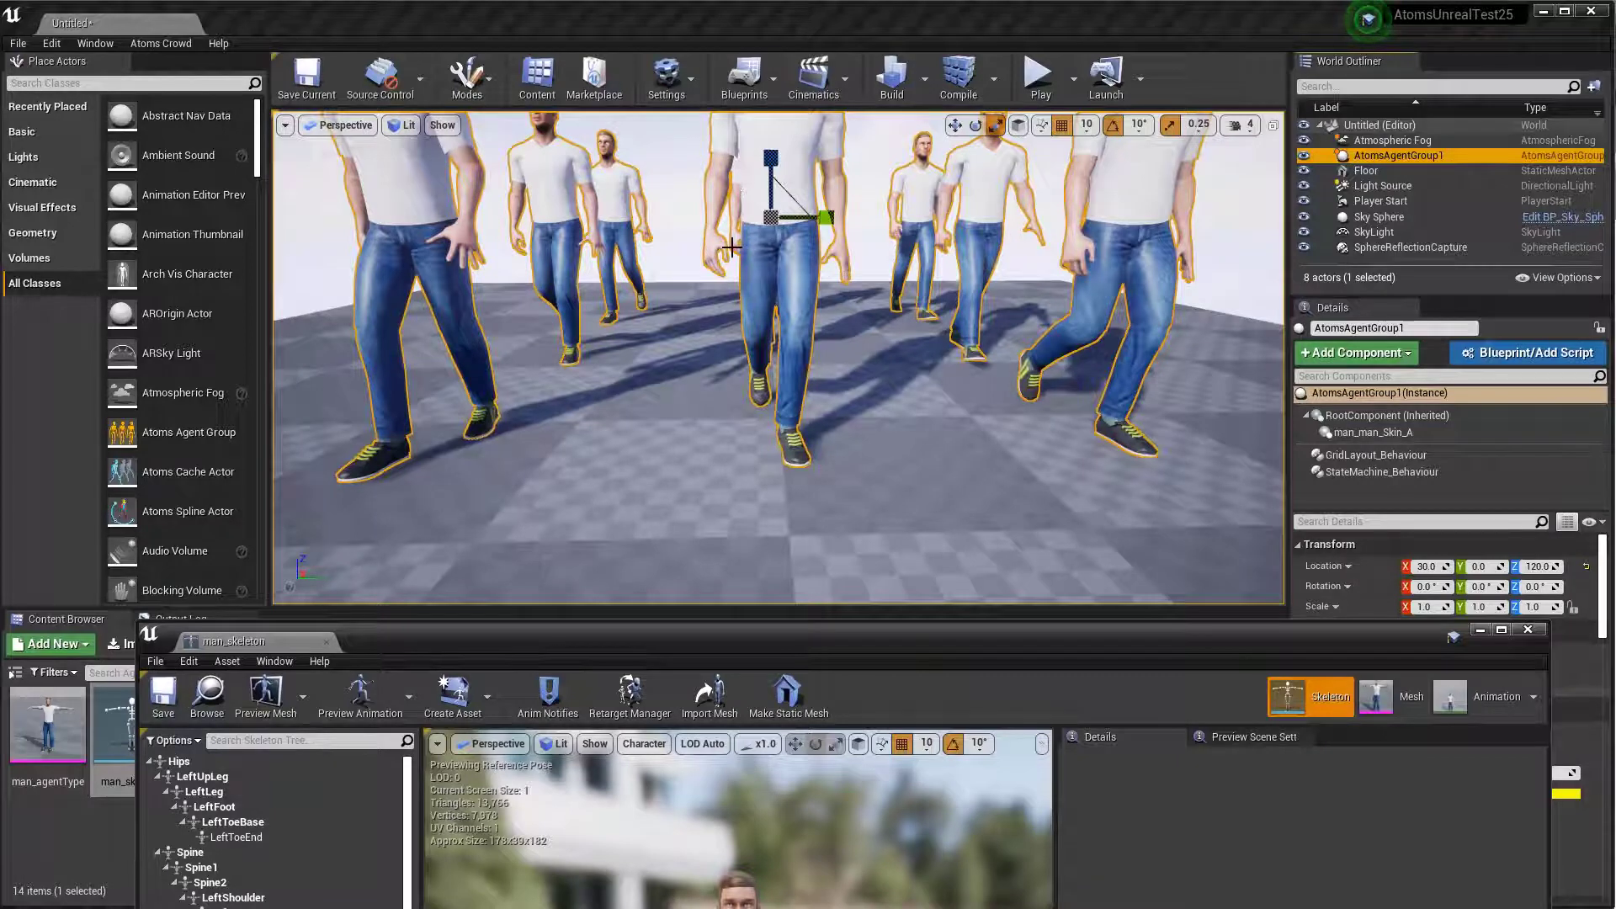
left_click_drag(824, 641, 797, 35)
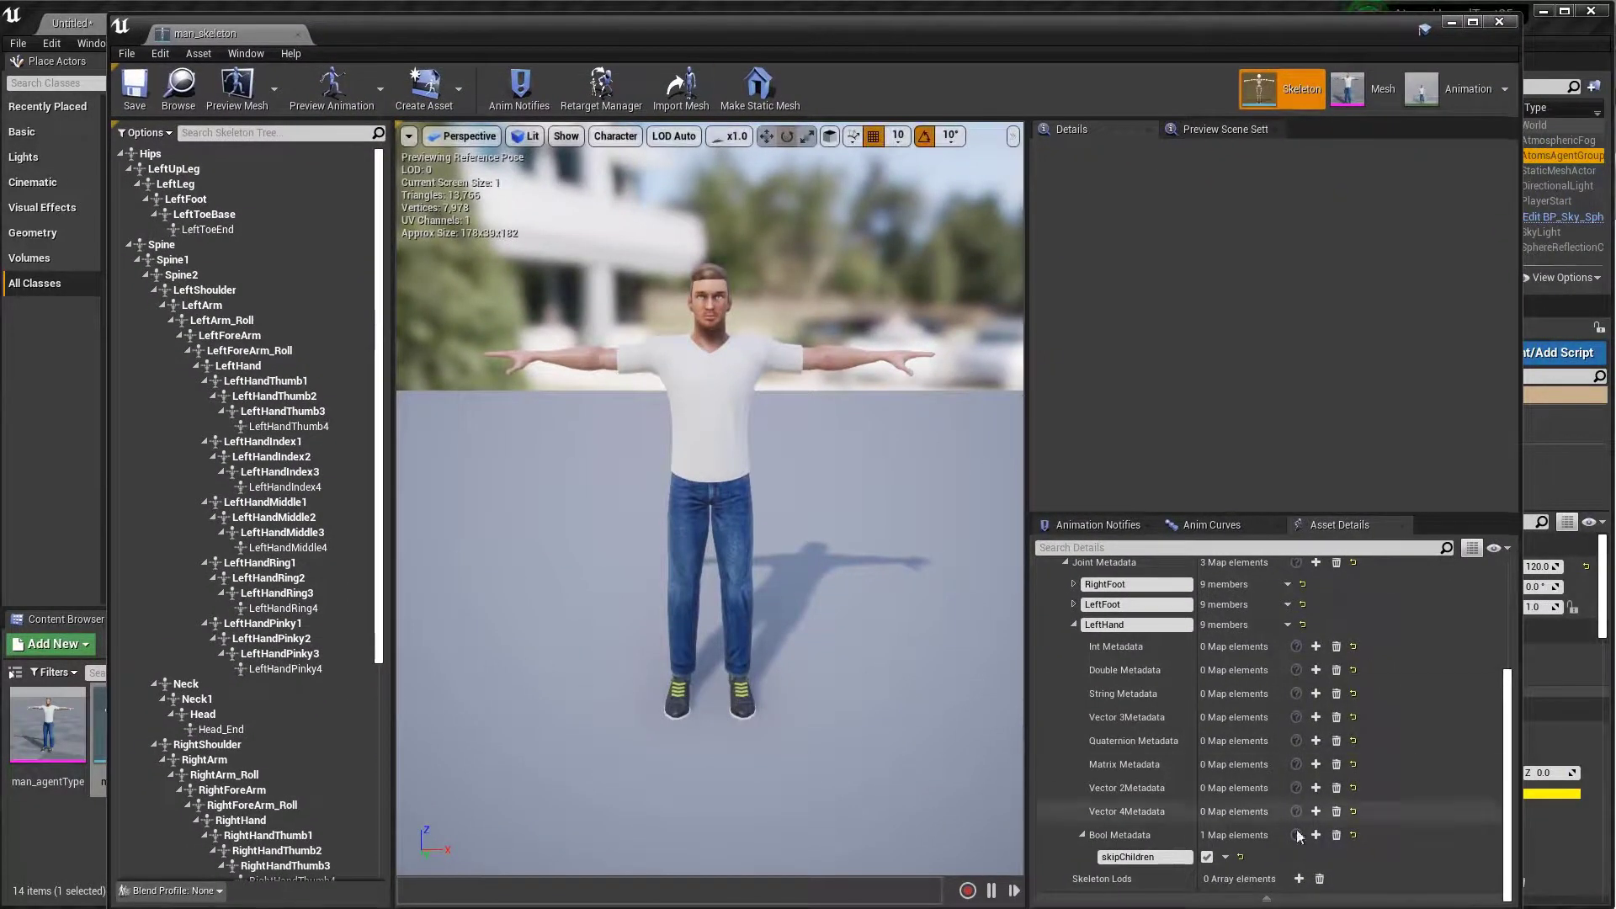
Add another Joint Metadata entry named RightHand.
left_click(1072, 625)
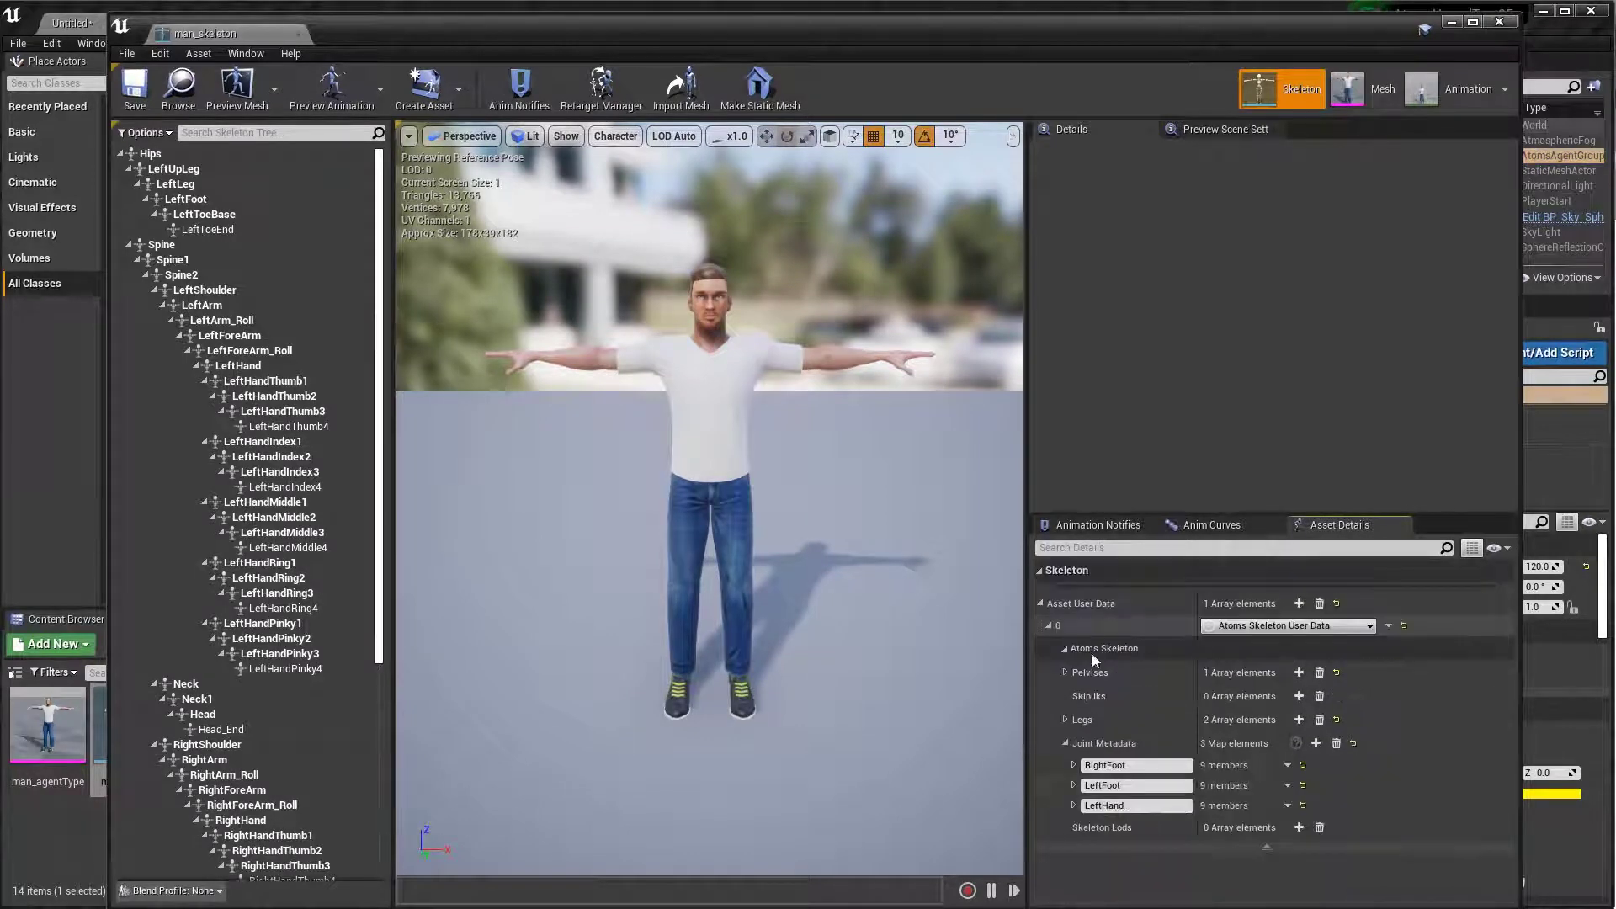
left_click(1316, 744)
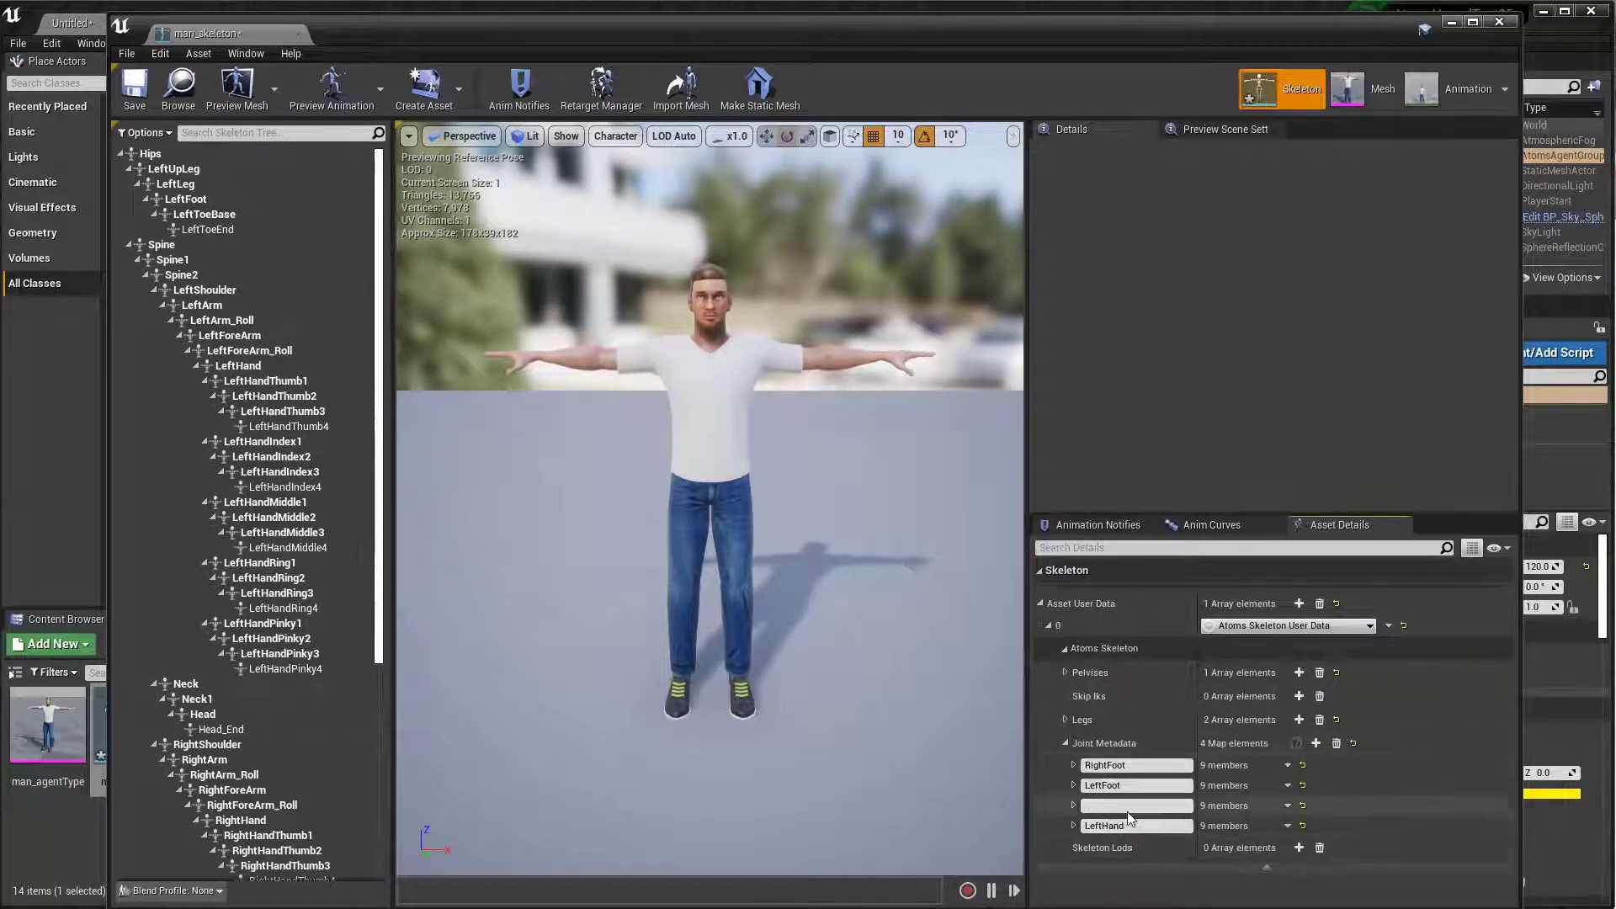
type("Right")
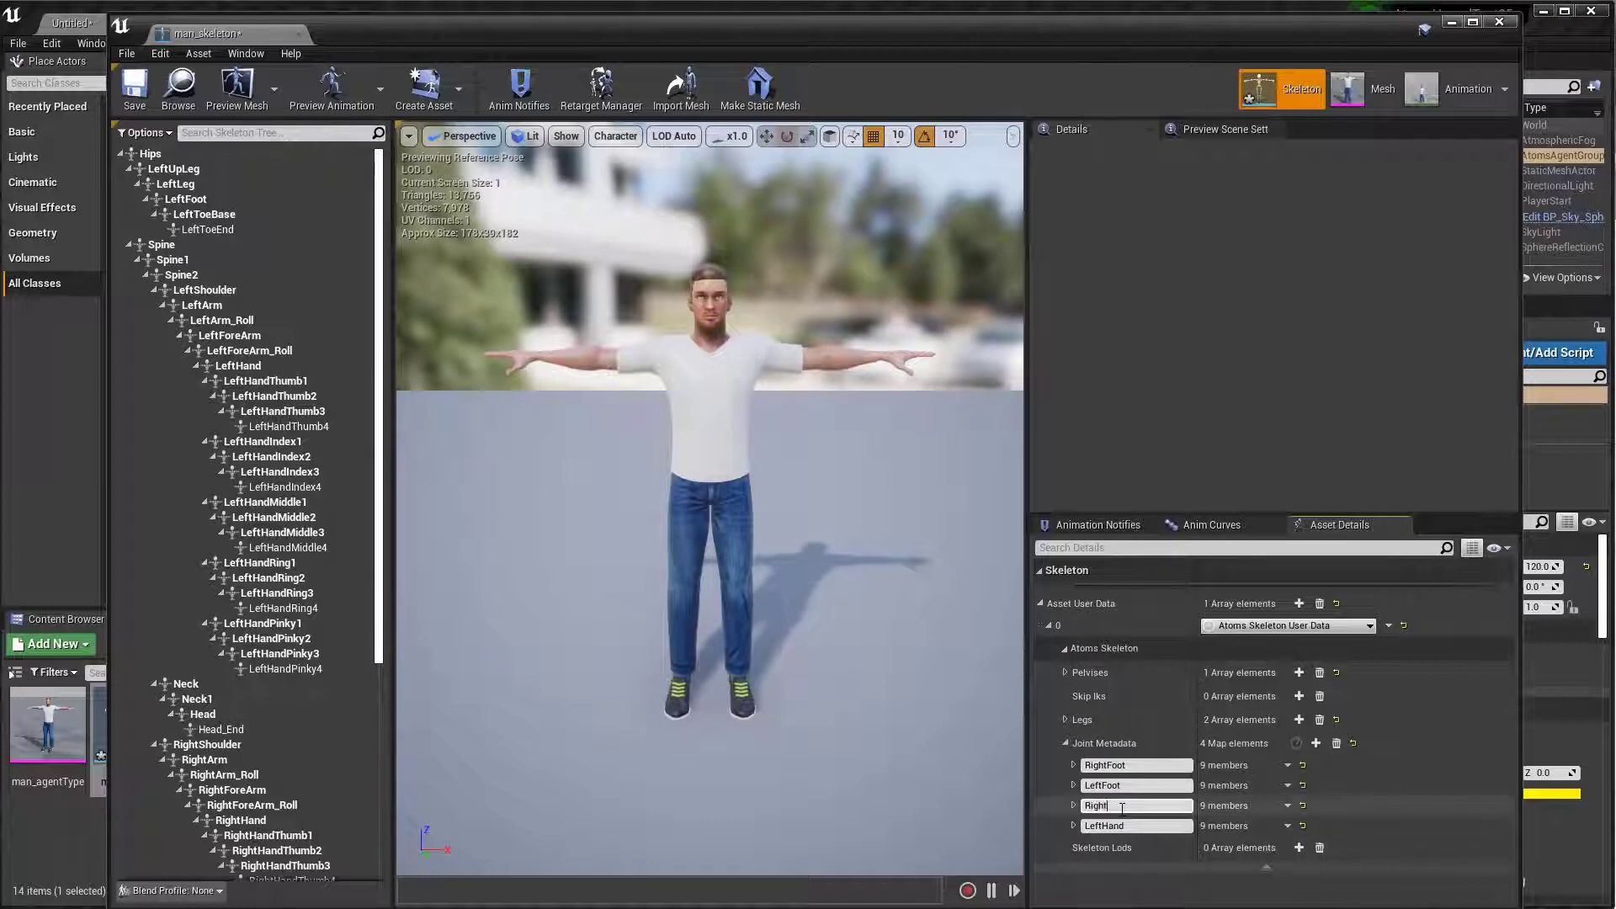
key("Return")
Add an enabled skipChildren entry to RightHand's Bool Metadata, then save and close the skeleton.
left_click(1074, 805)
scroll(1094, 820, "down", 3)
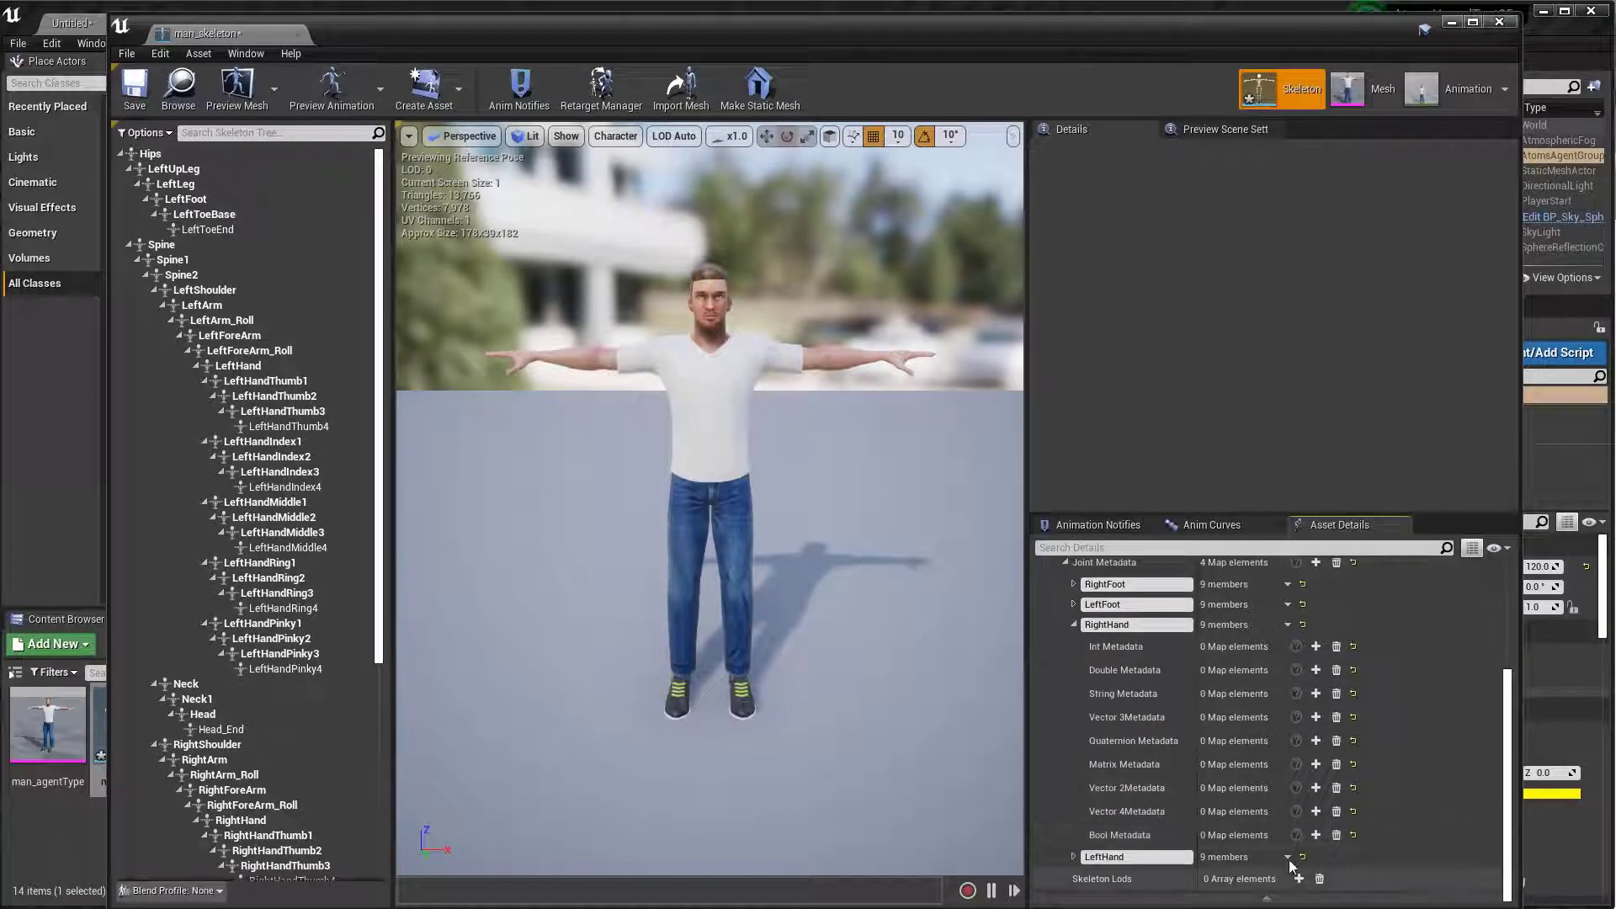
left_click(1315, 835)
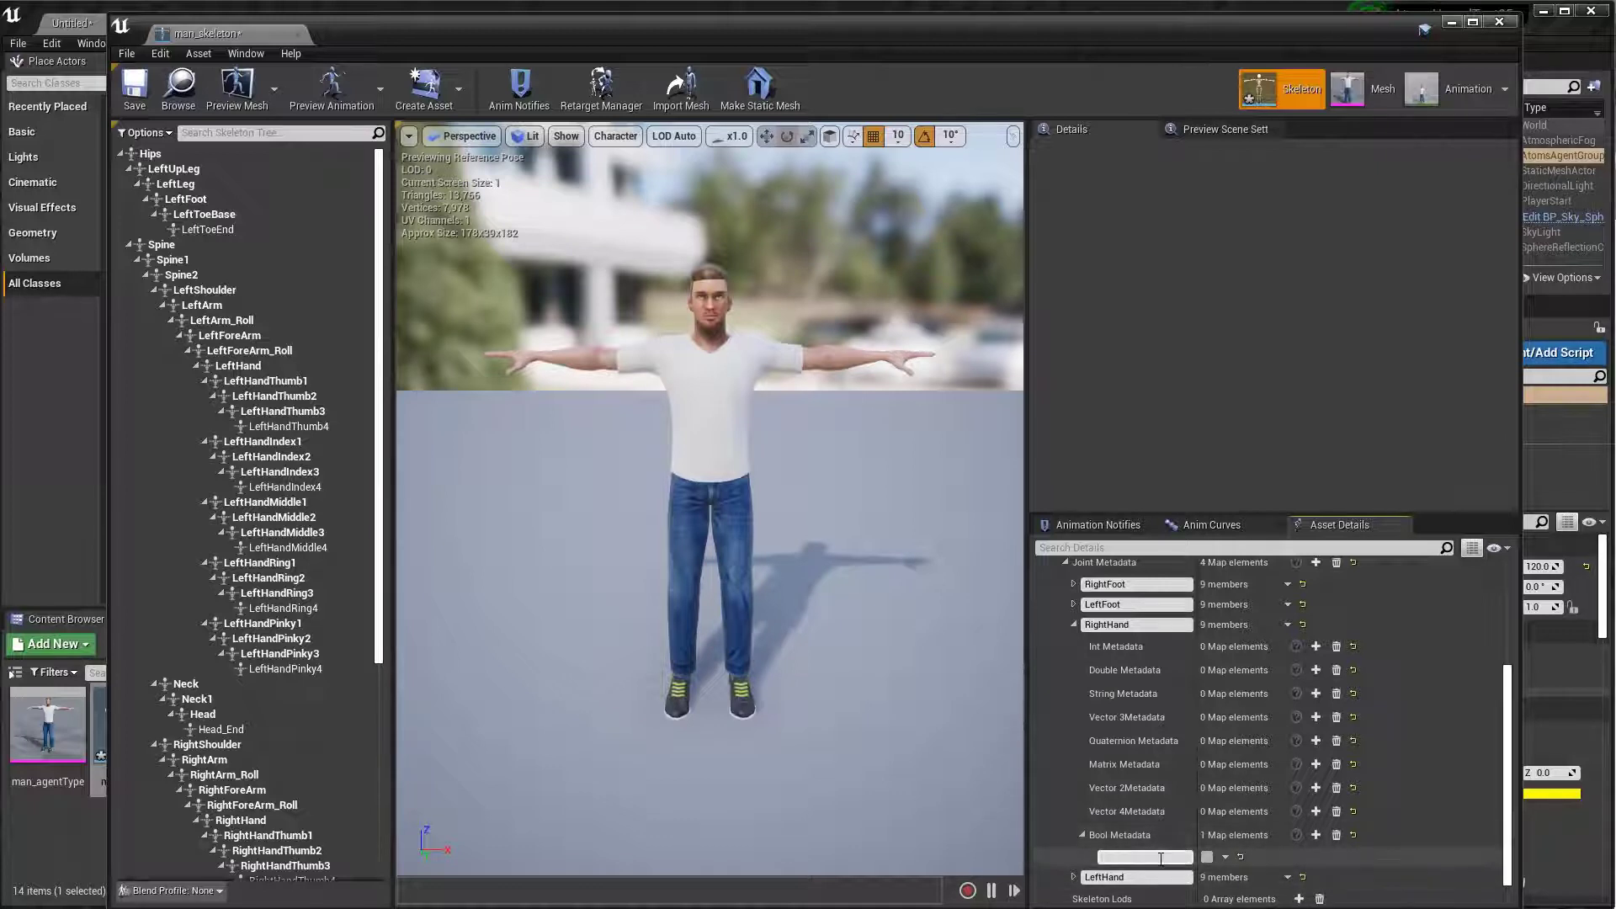
type("skipChildren")
key("Return")
left_click(1207, 857)
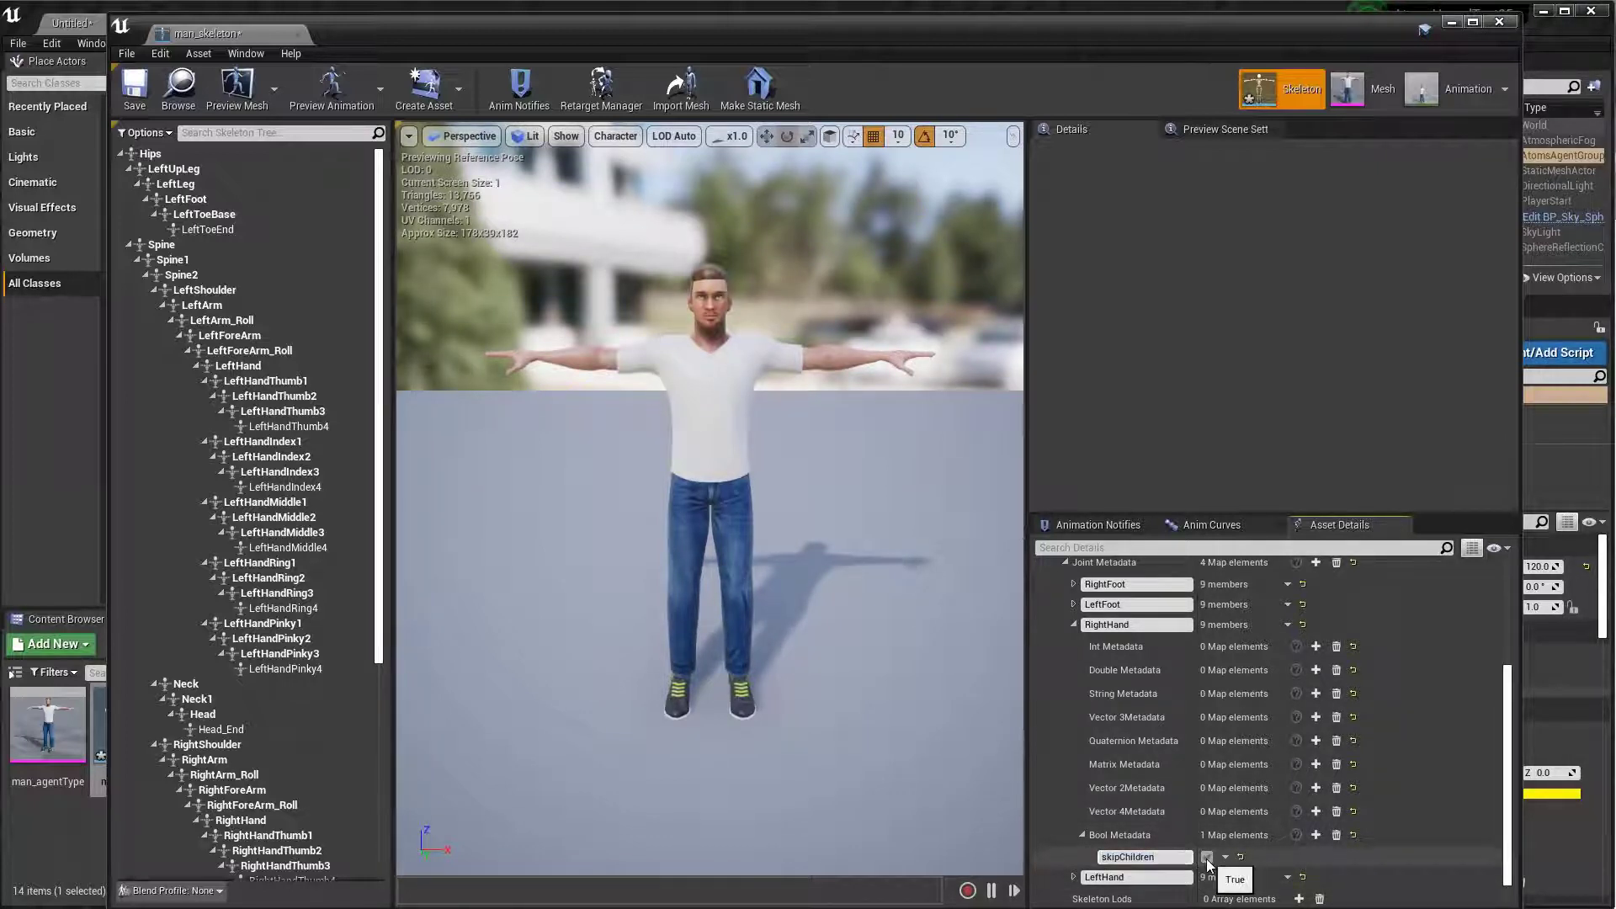
left_click(132, 88)
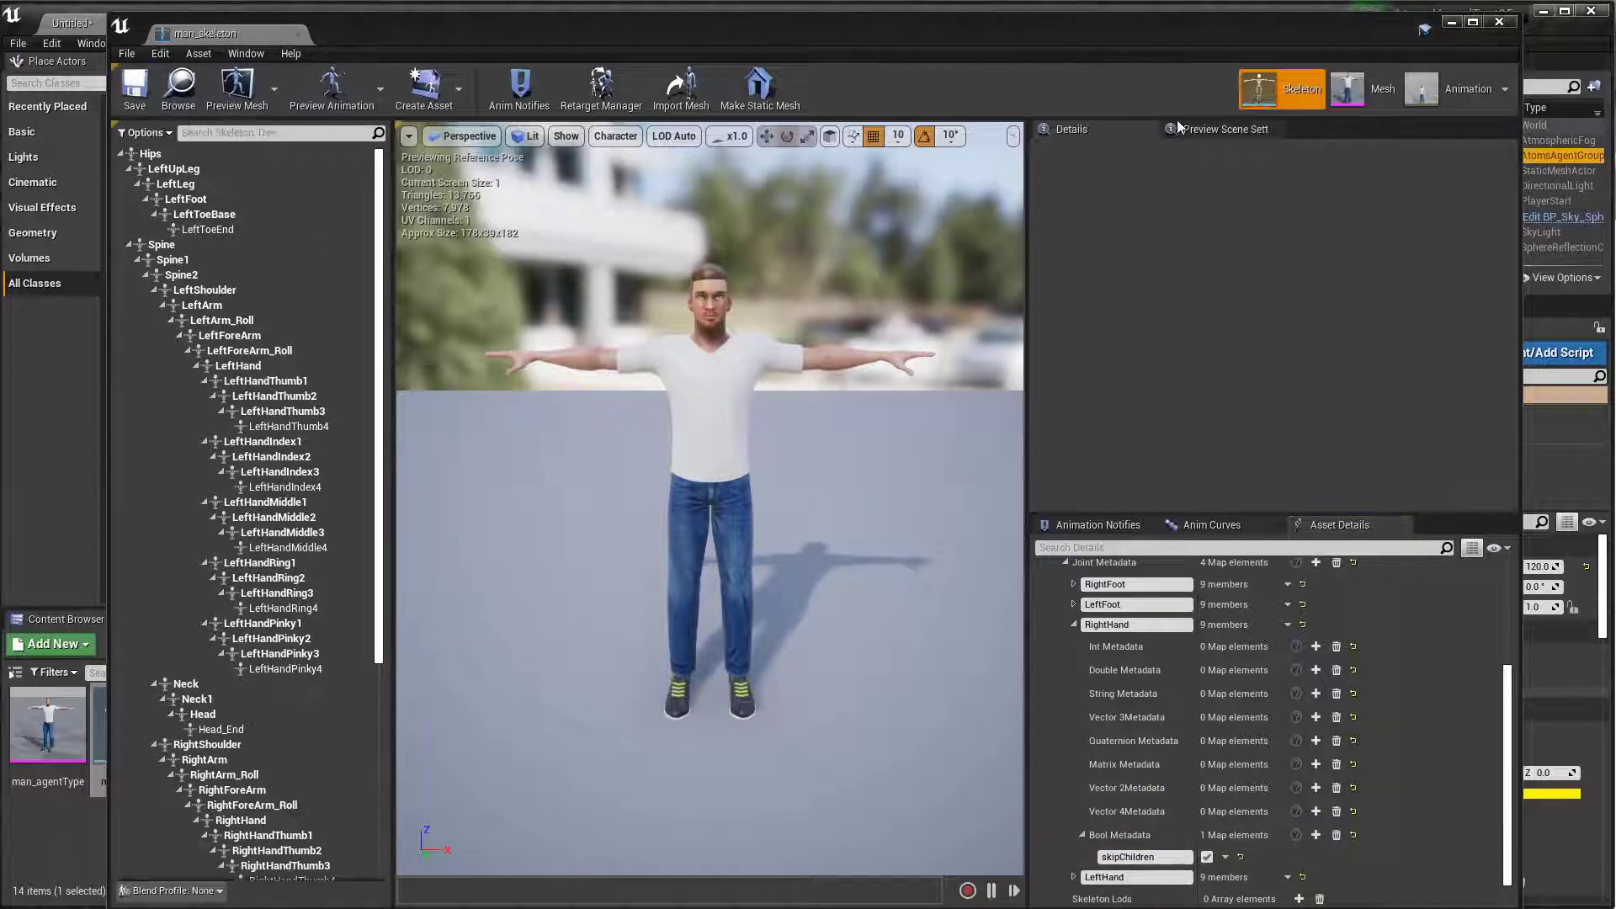
left_click(1499, 22)
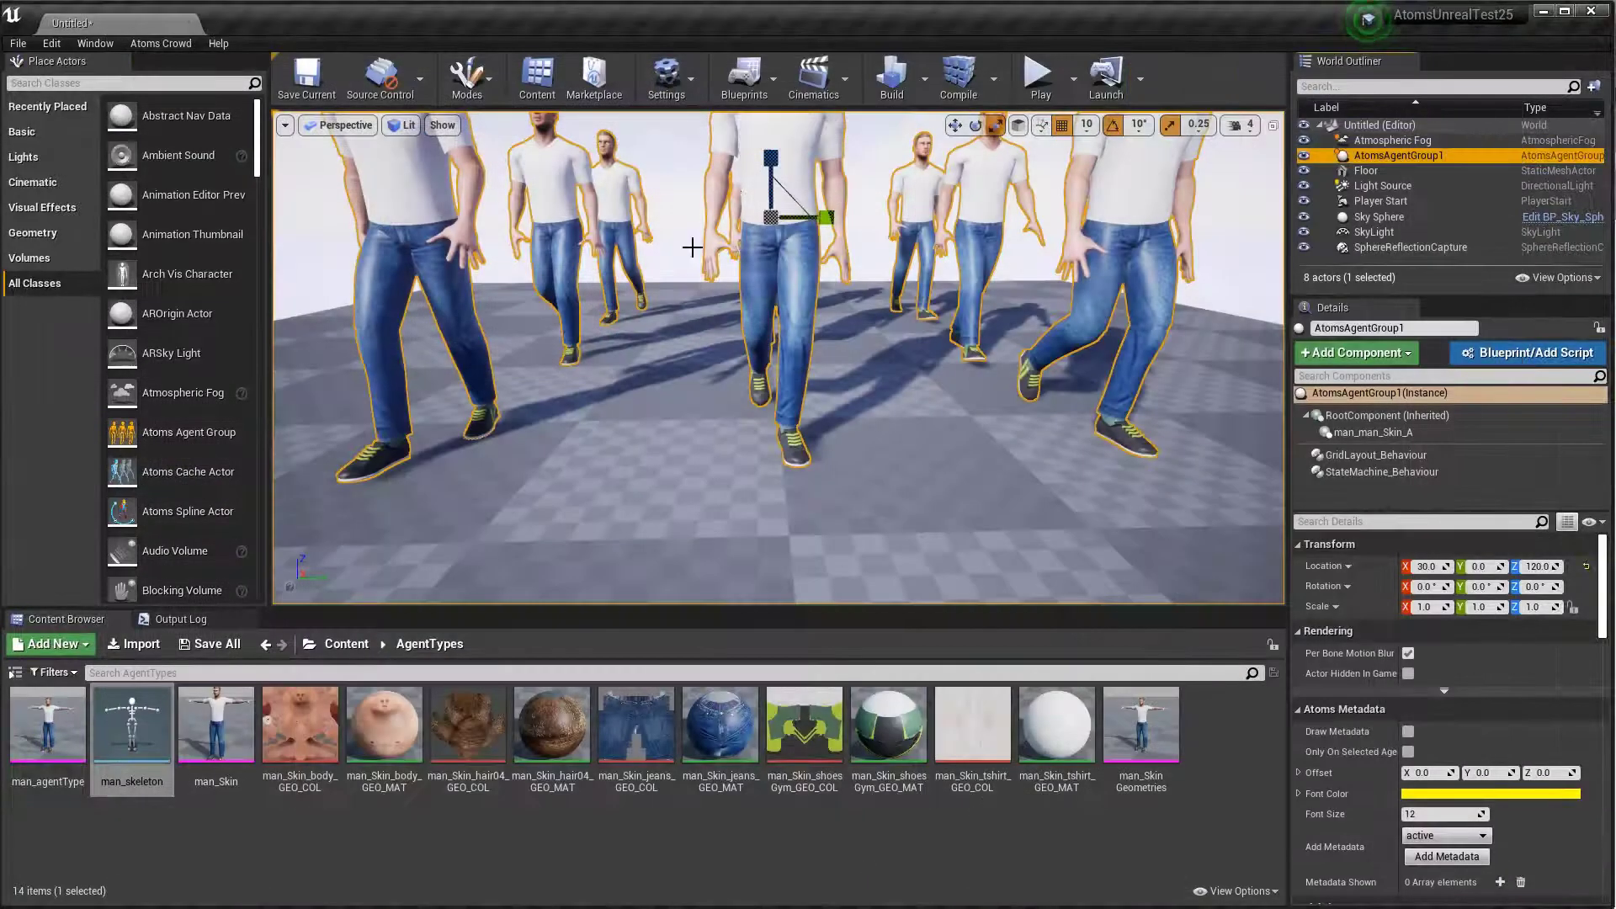
Play the level and examine the walking agents' hands up close, then stop and reframe the whole crowd.
left_click(1032, 79)
key("w")
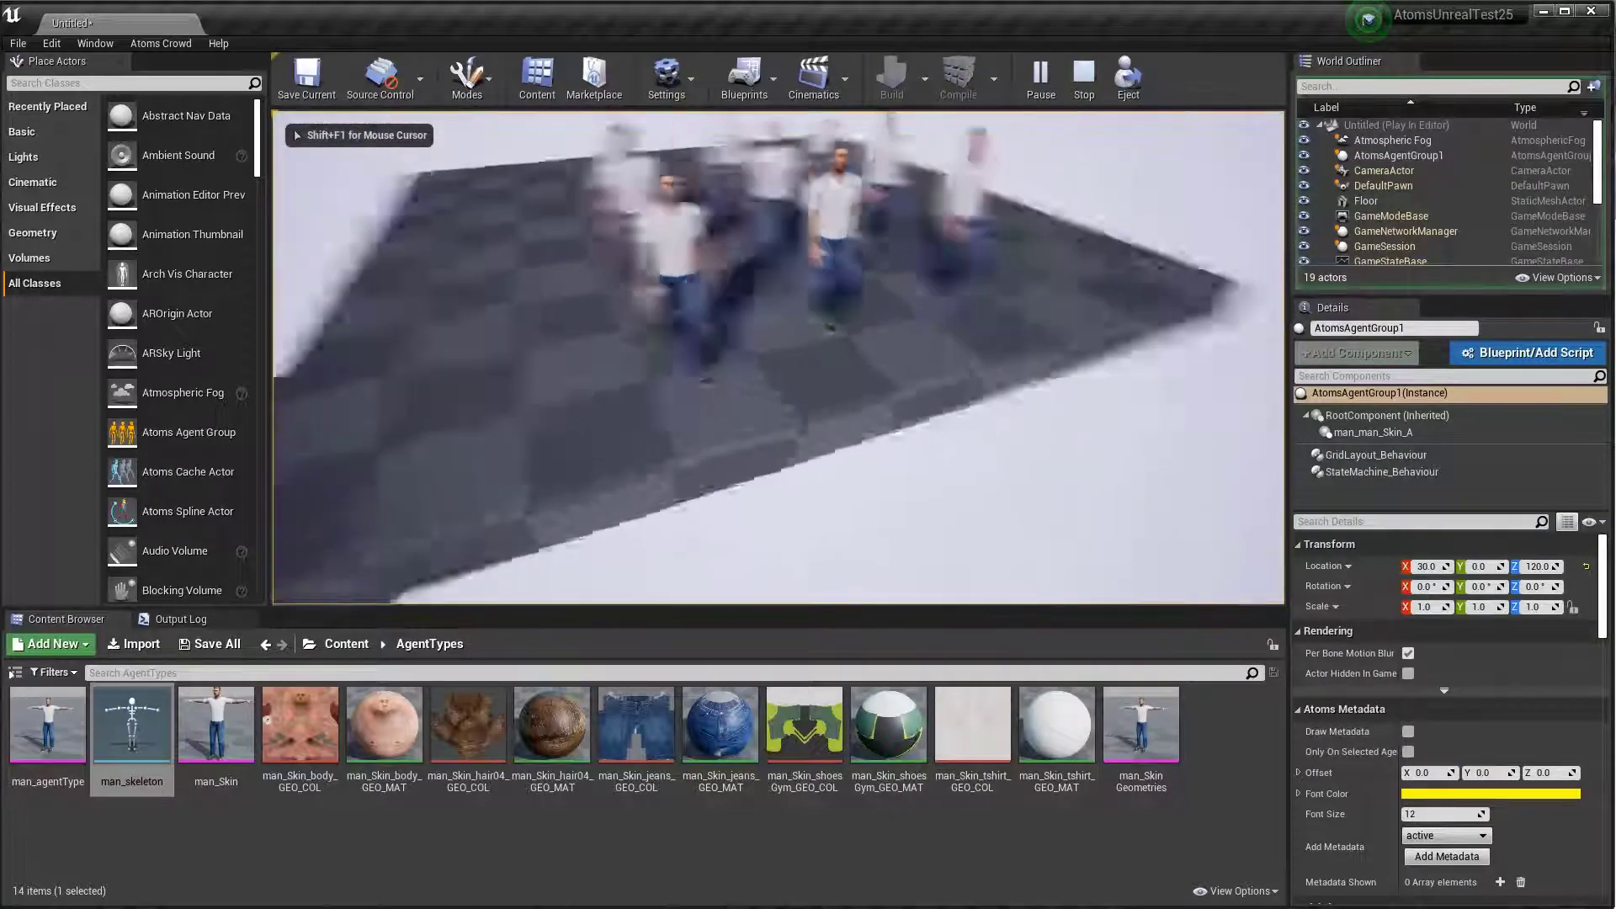
key("w")
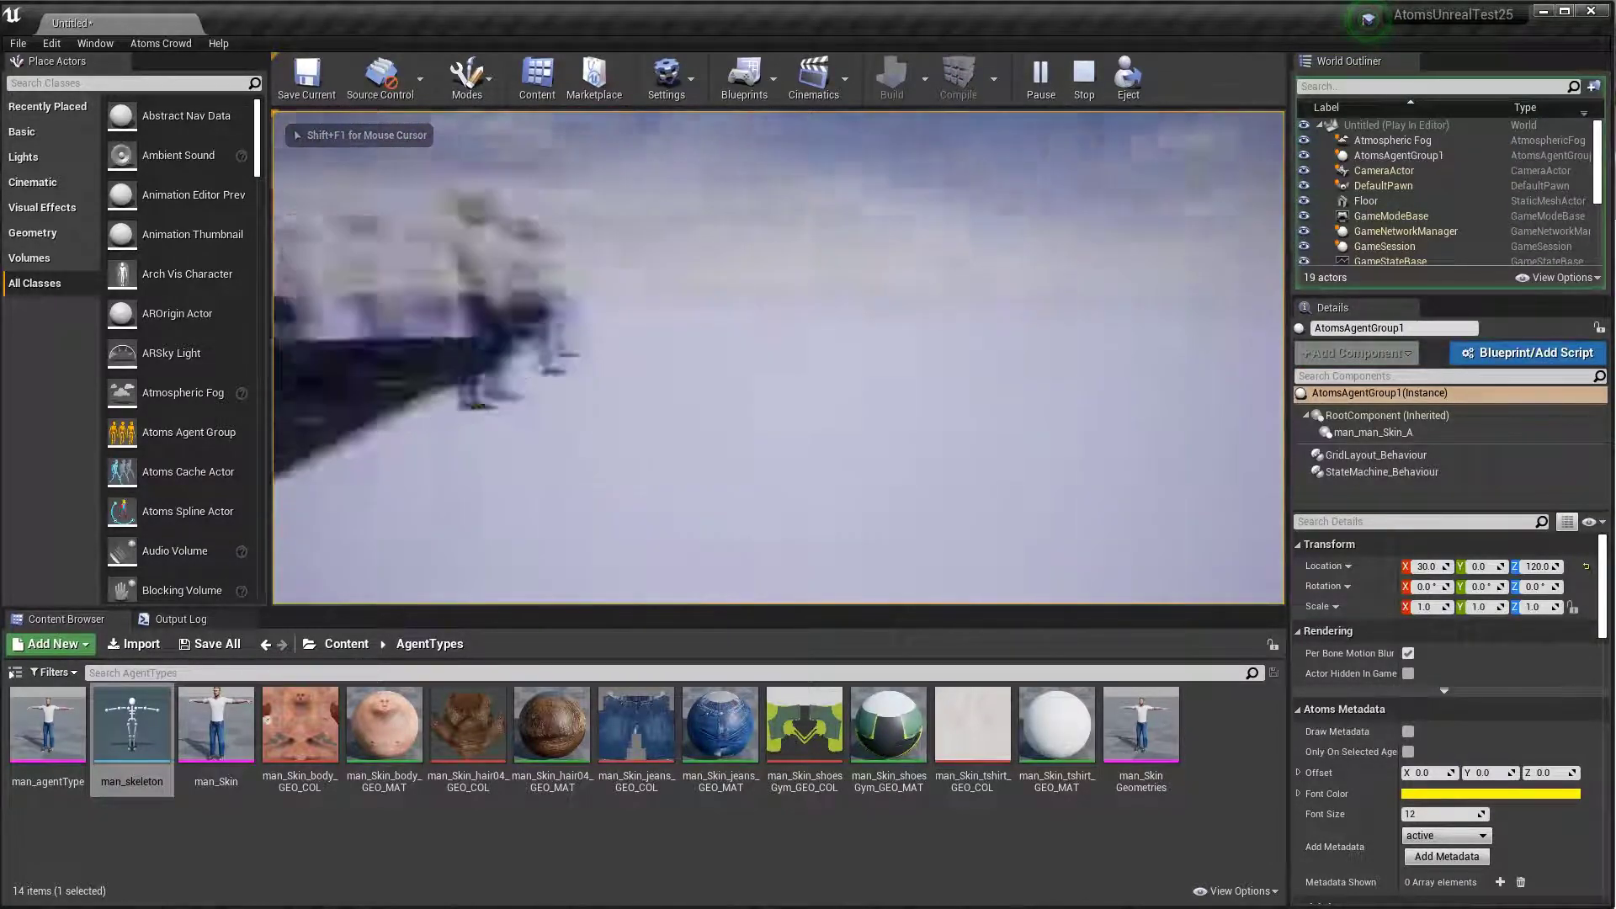
key("w")
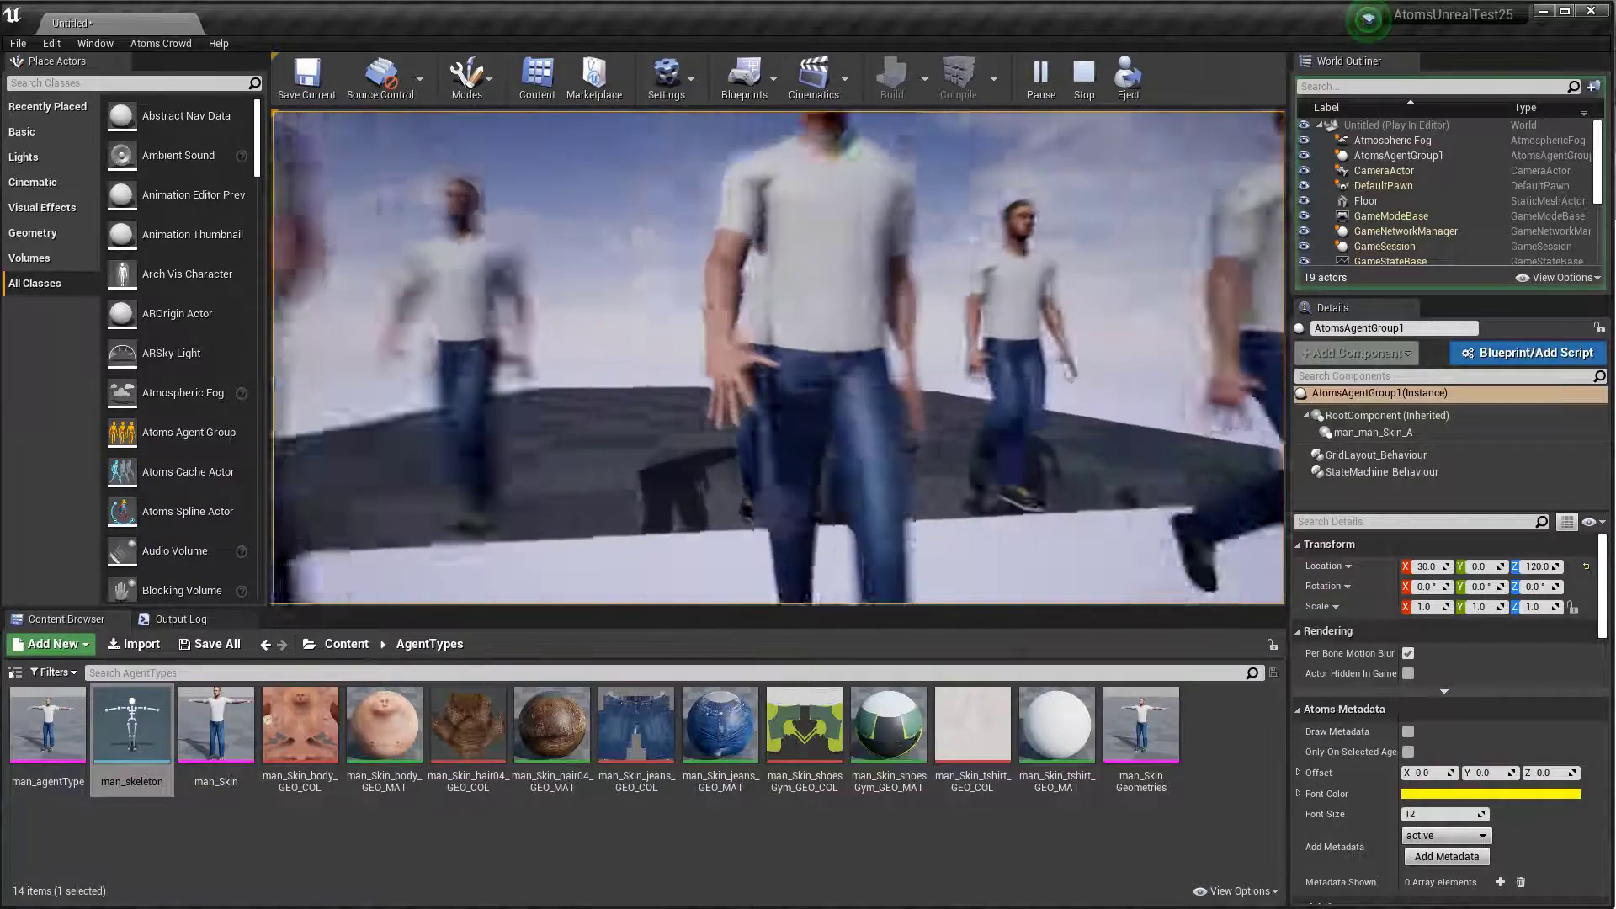
key("Escape")
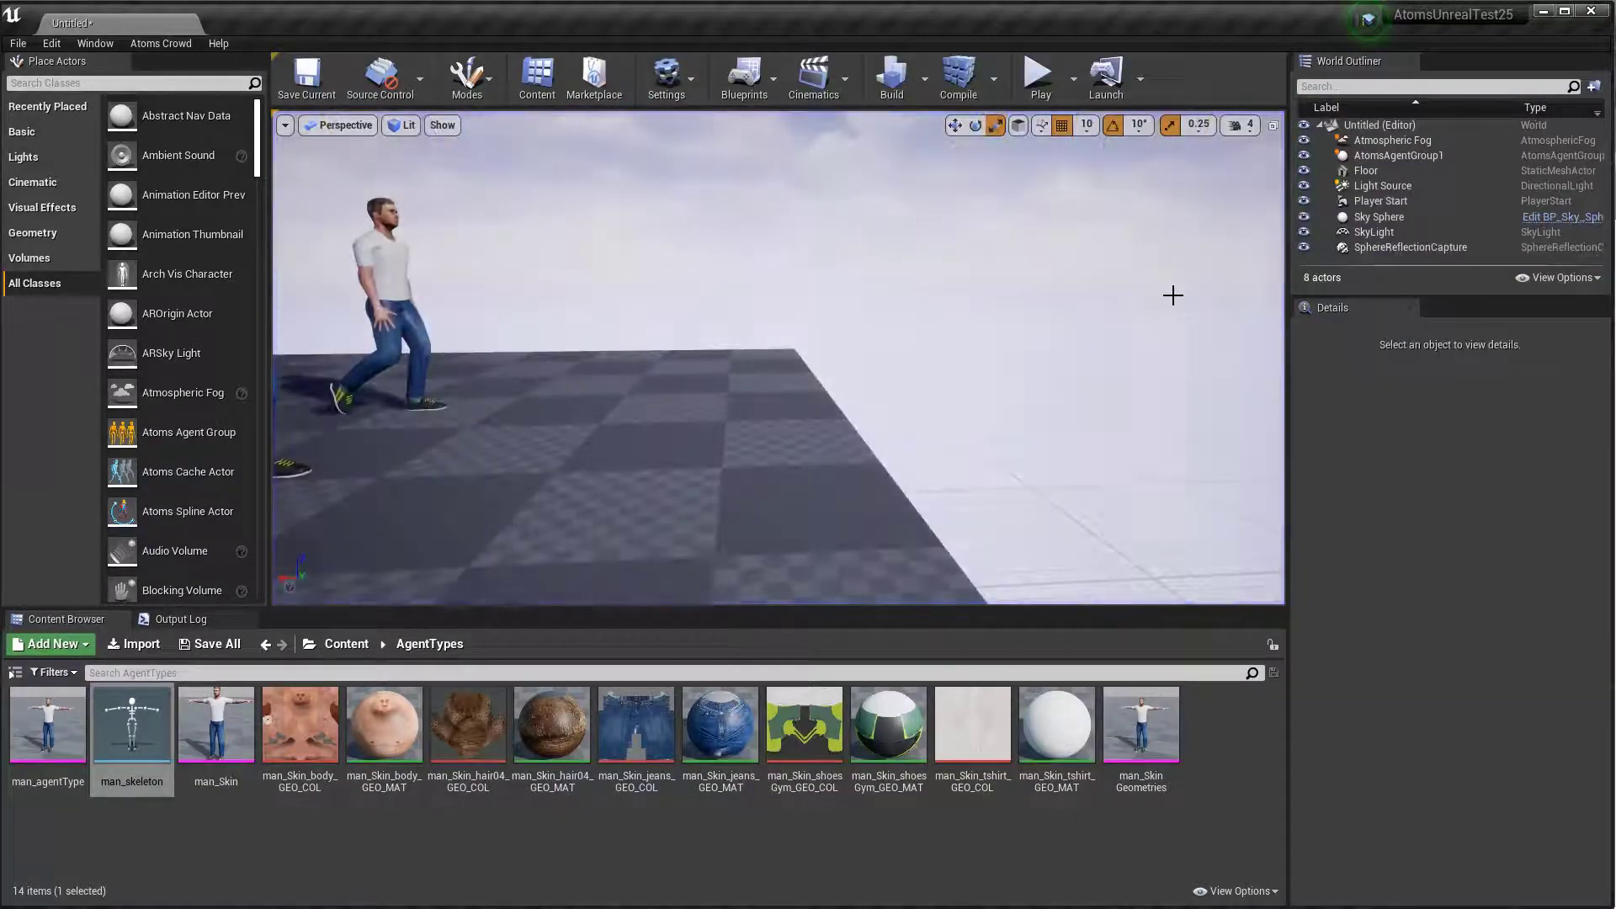
right_click_drag(1172, 296, 875, 362)
key("w")
key("e")
key("s")
right_click_drag(1021, 305, 1021, 305)
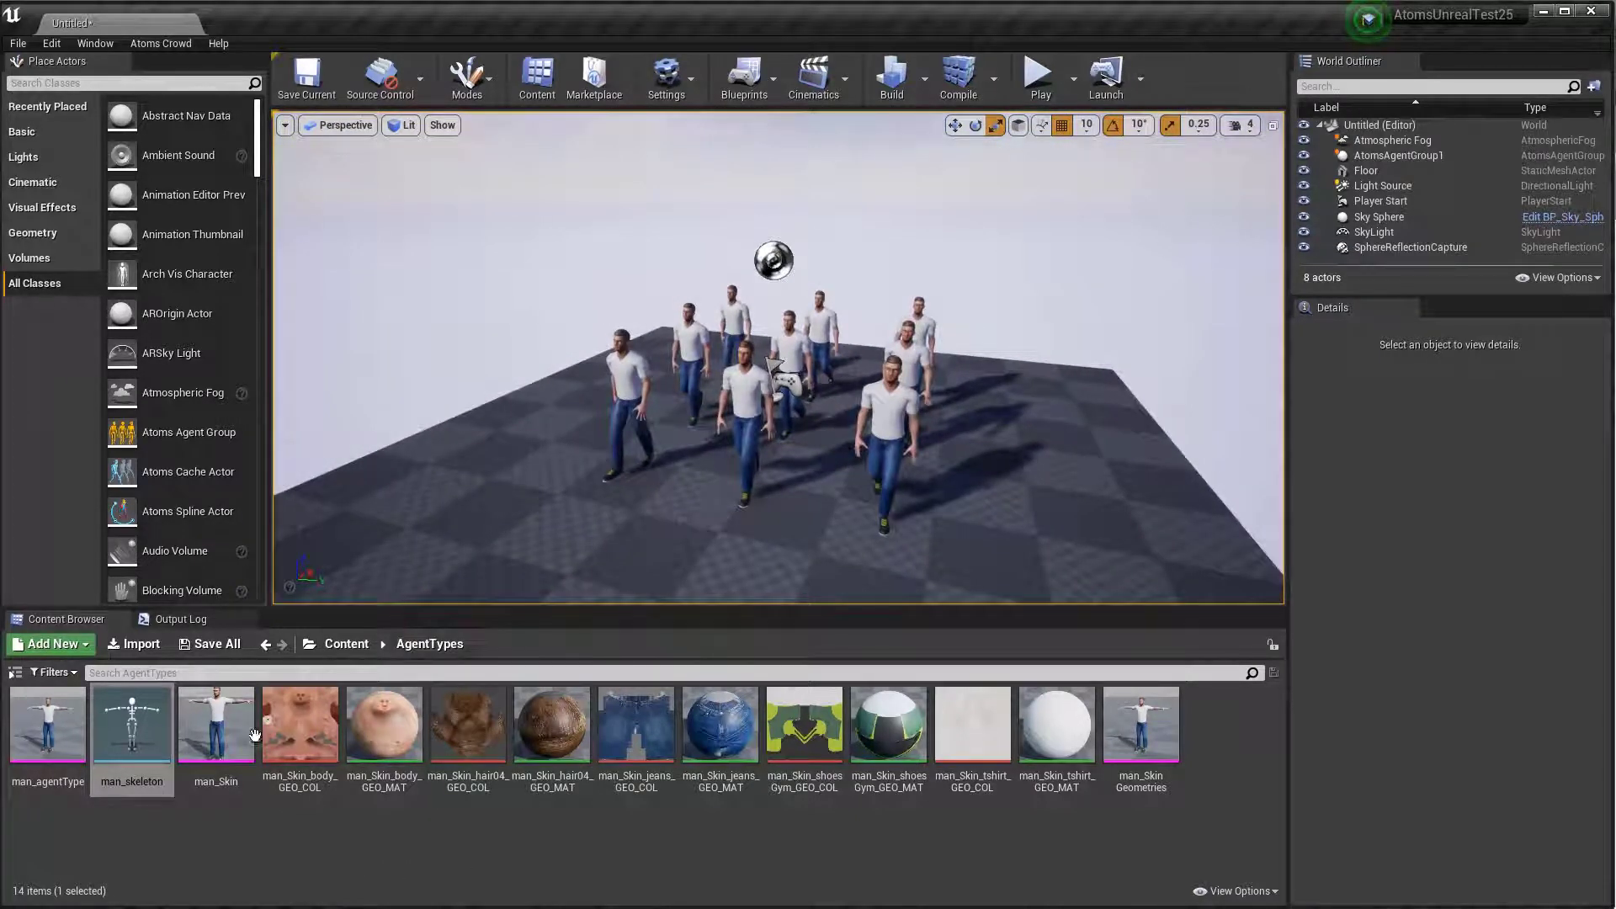
Reopen the man_skeleton asset and add two elements to its Skeleton Lods array.
double_click(139, 726)
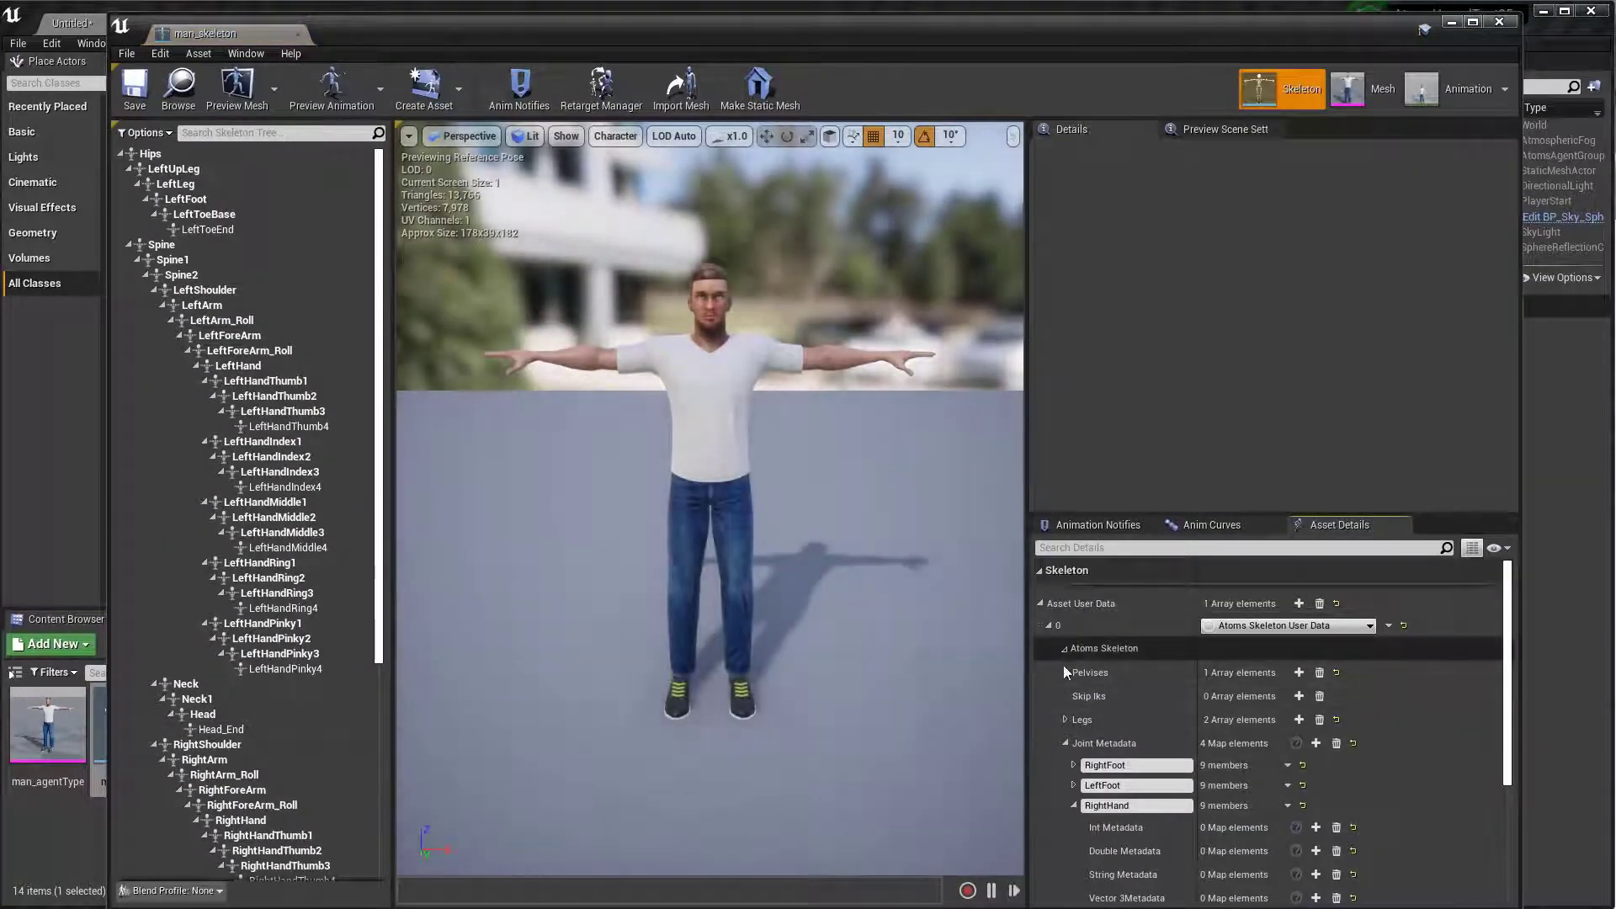
left_click(1065, 743)
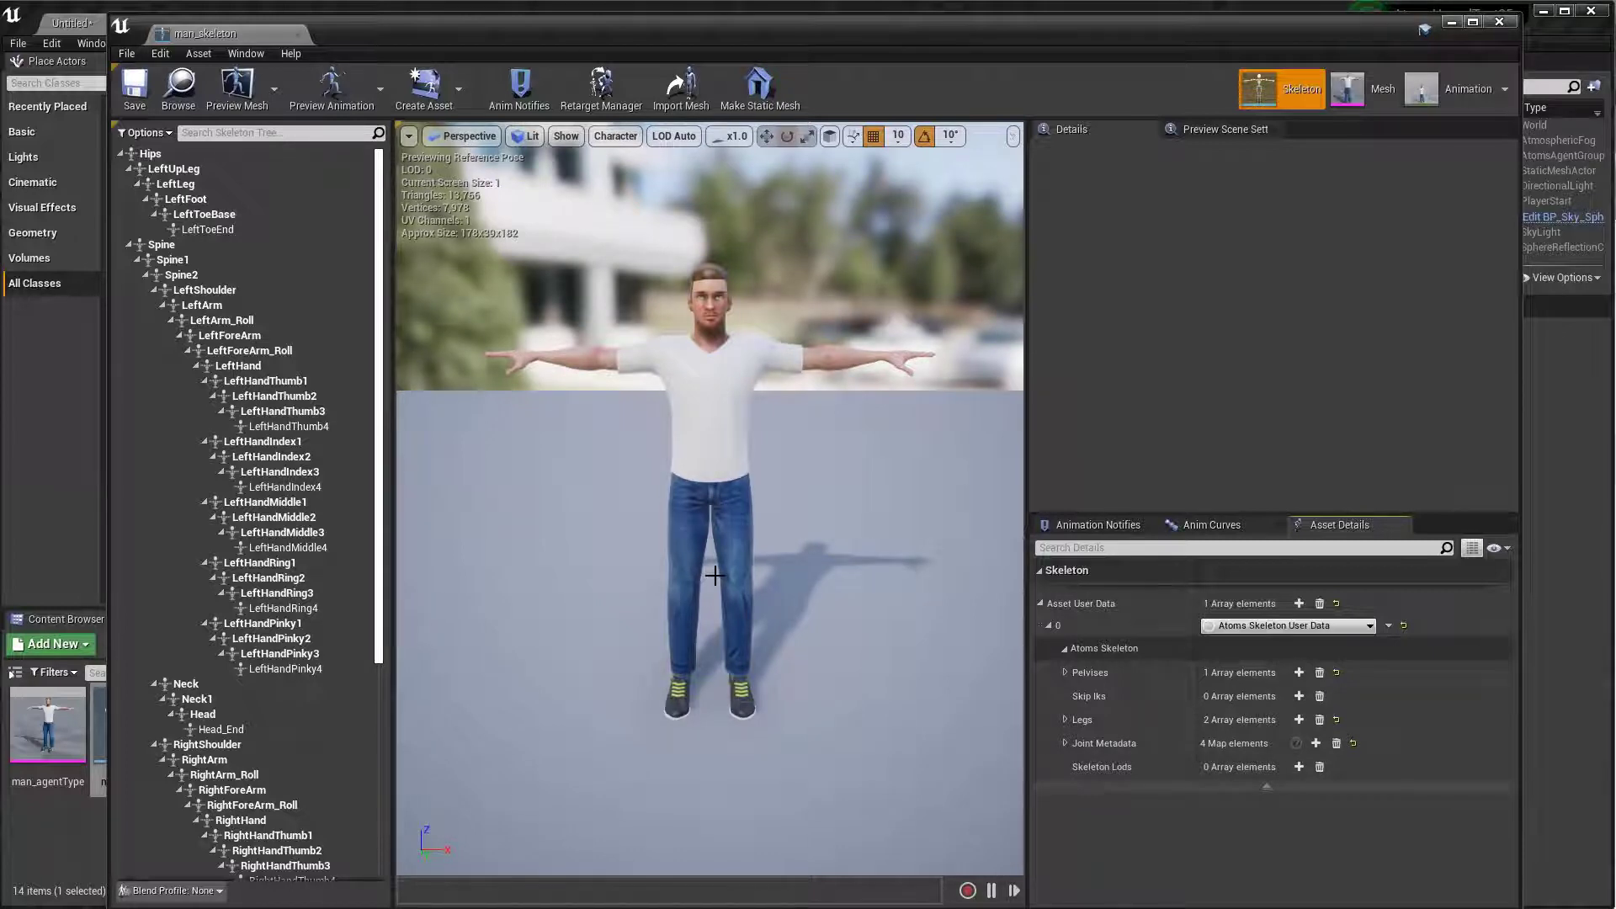
left_click(1299, 768)
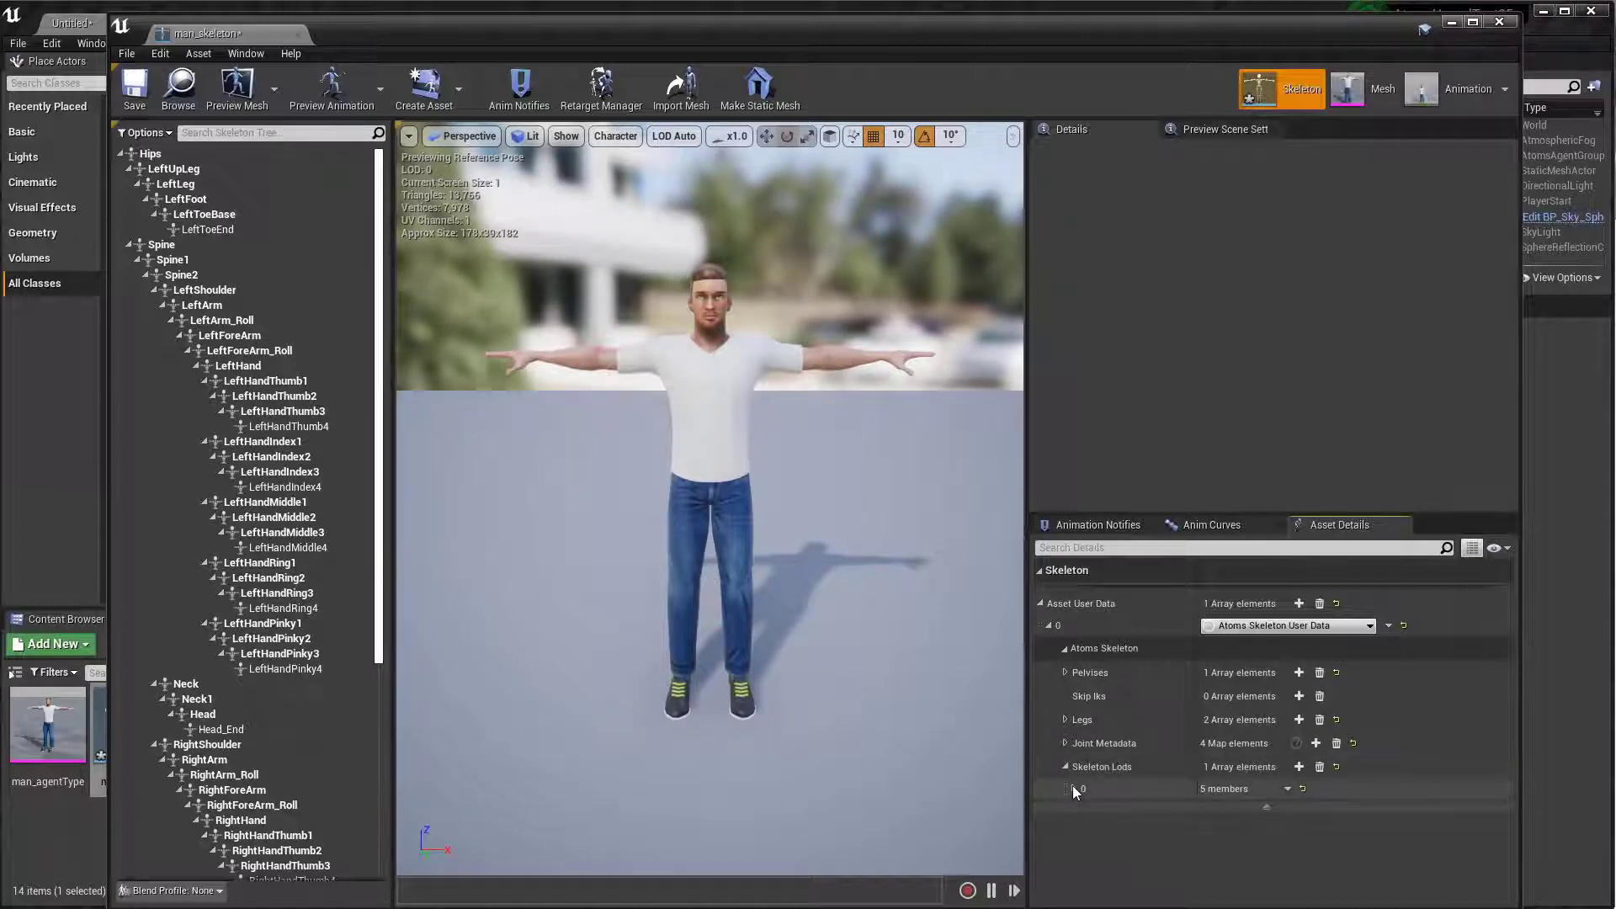
left_click(1298, 767)
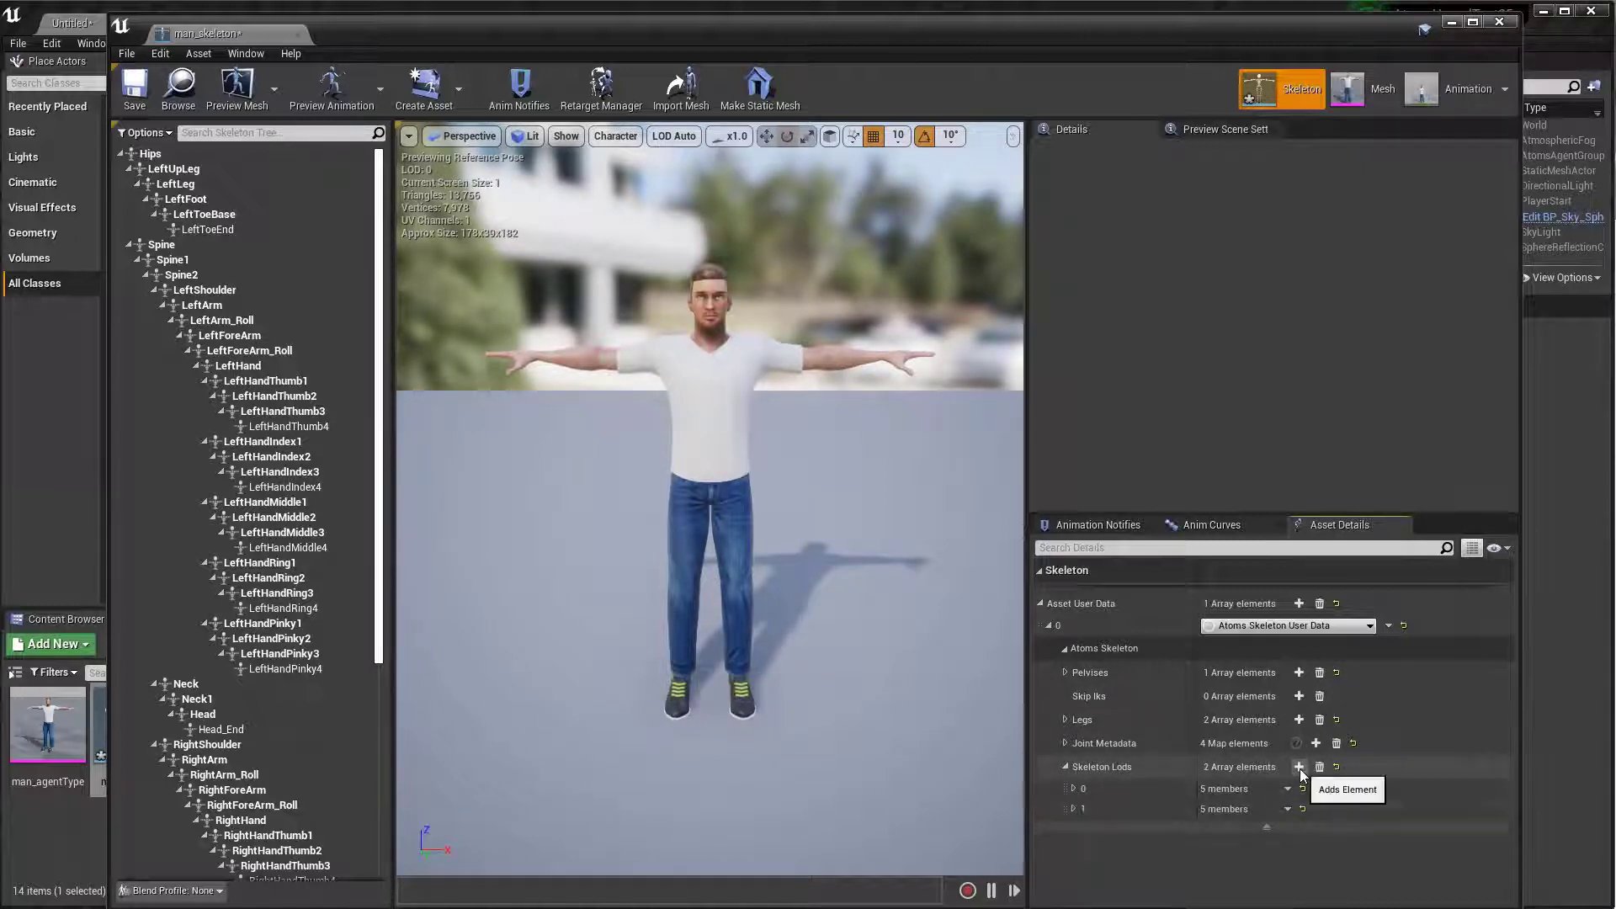
Set the first skeleton LOD's screen size to 1.0 and name it FullSkeleton.
left_click(1073, 787)
scroll(1195, 795, "down", 1)
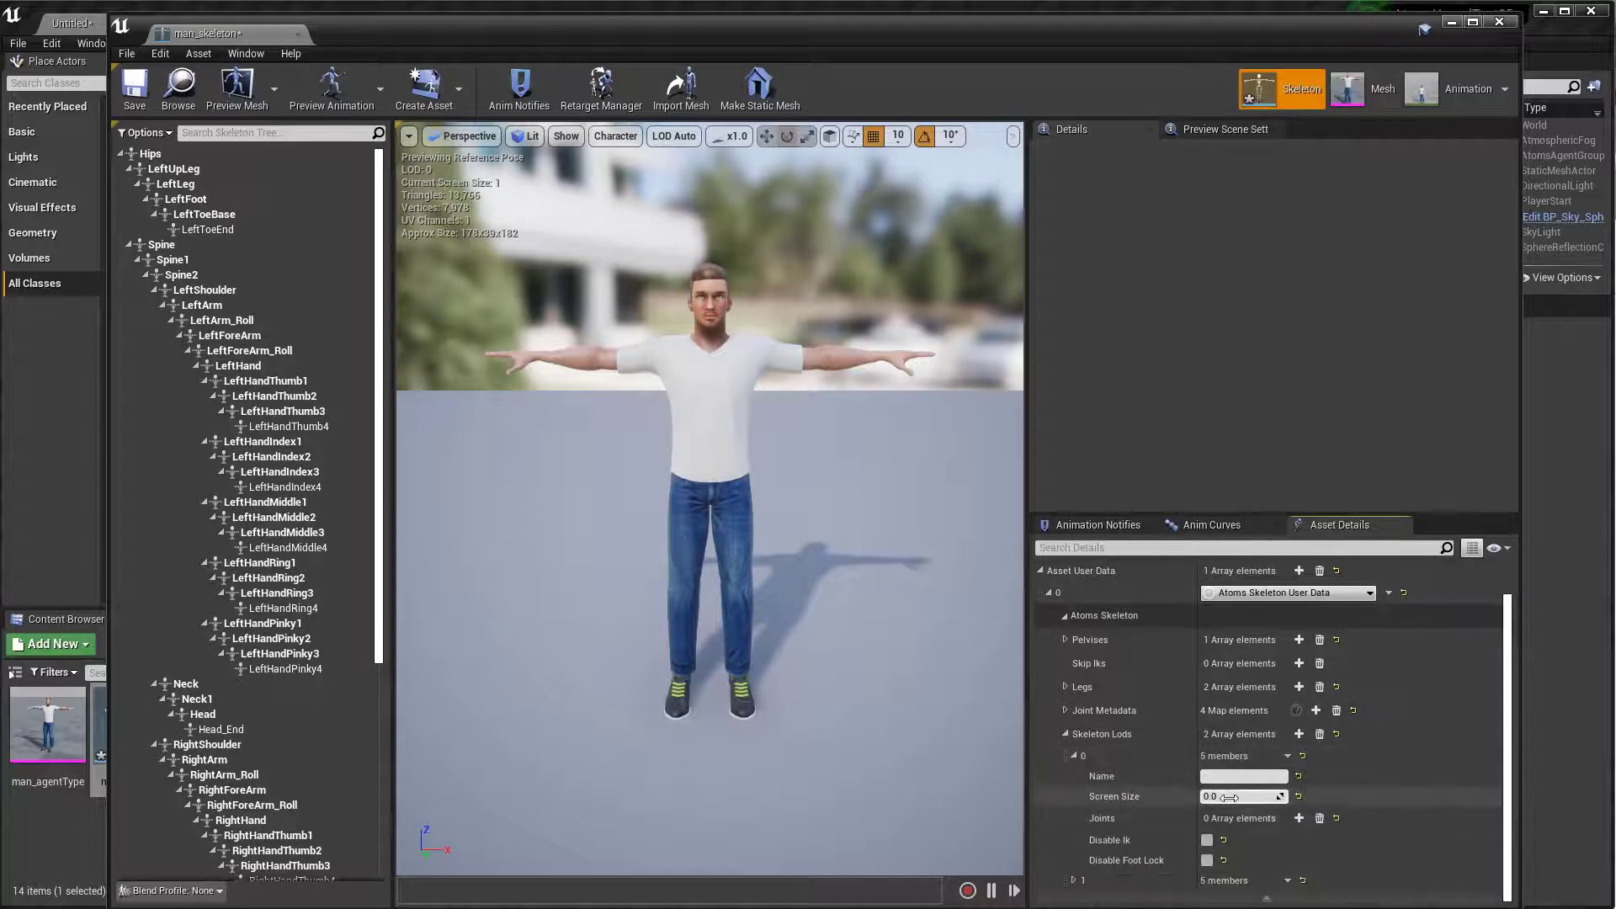
type("1.0")
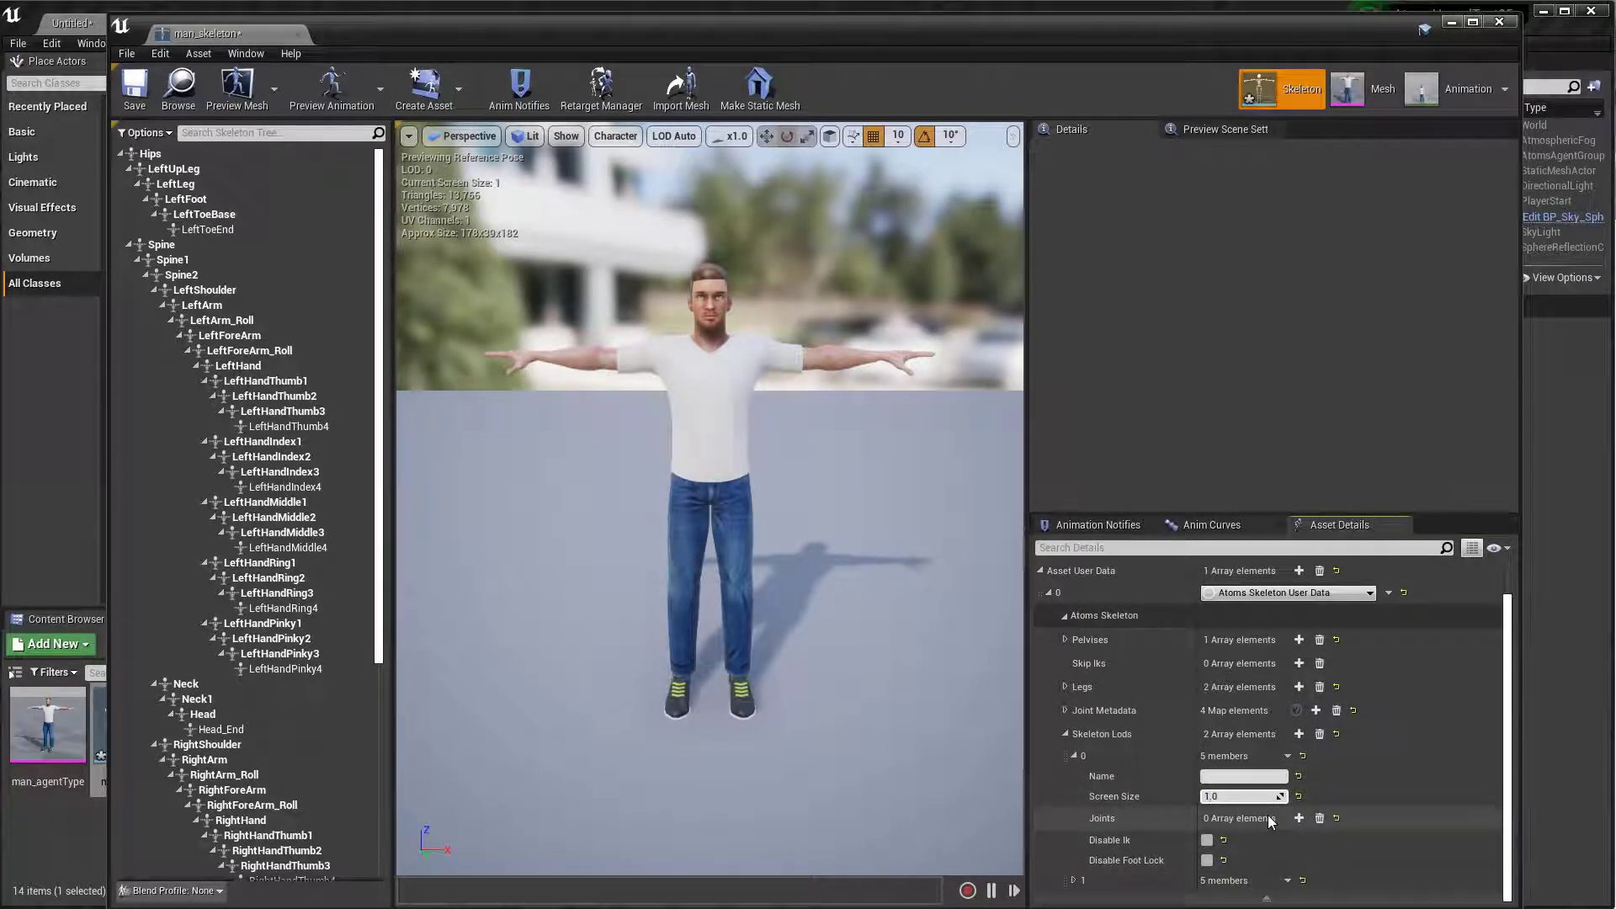
key("Return")
left_click(1239, 778)
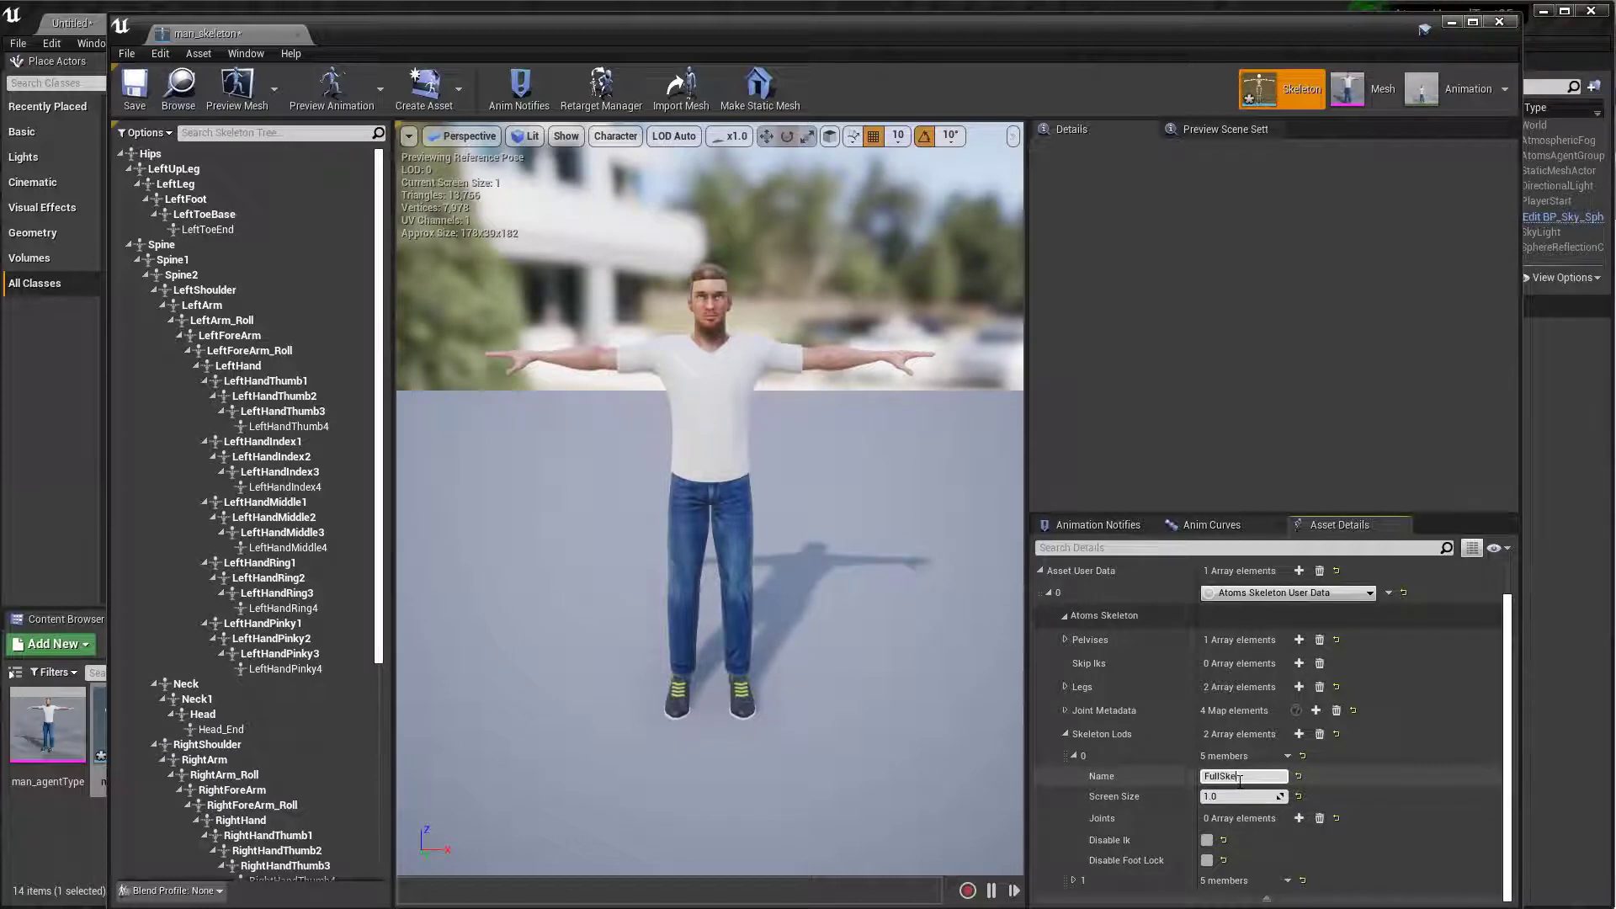
type("FullSkeleton")
key("Return")
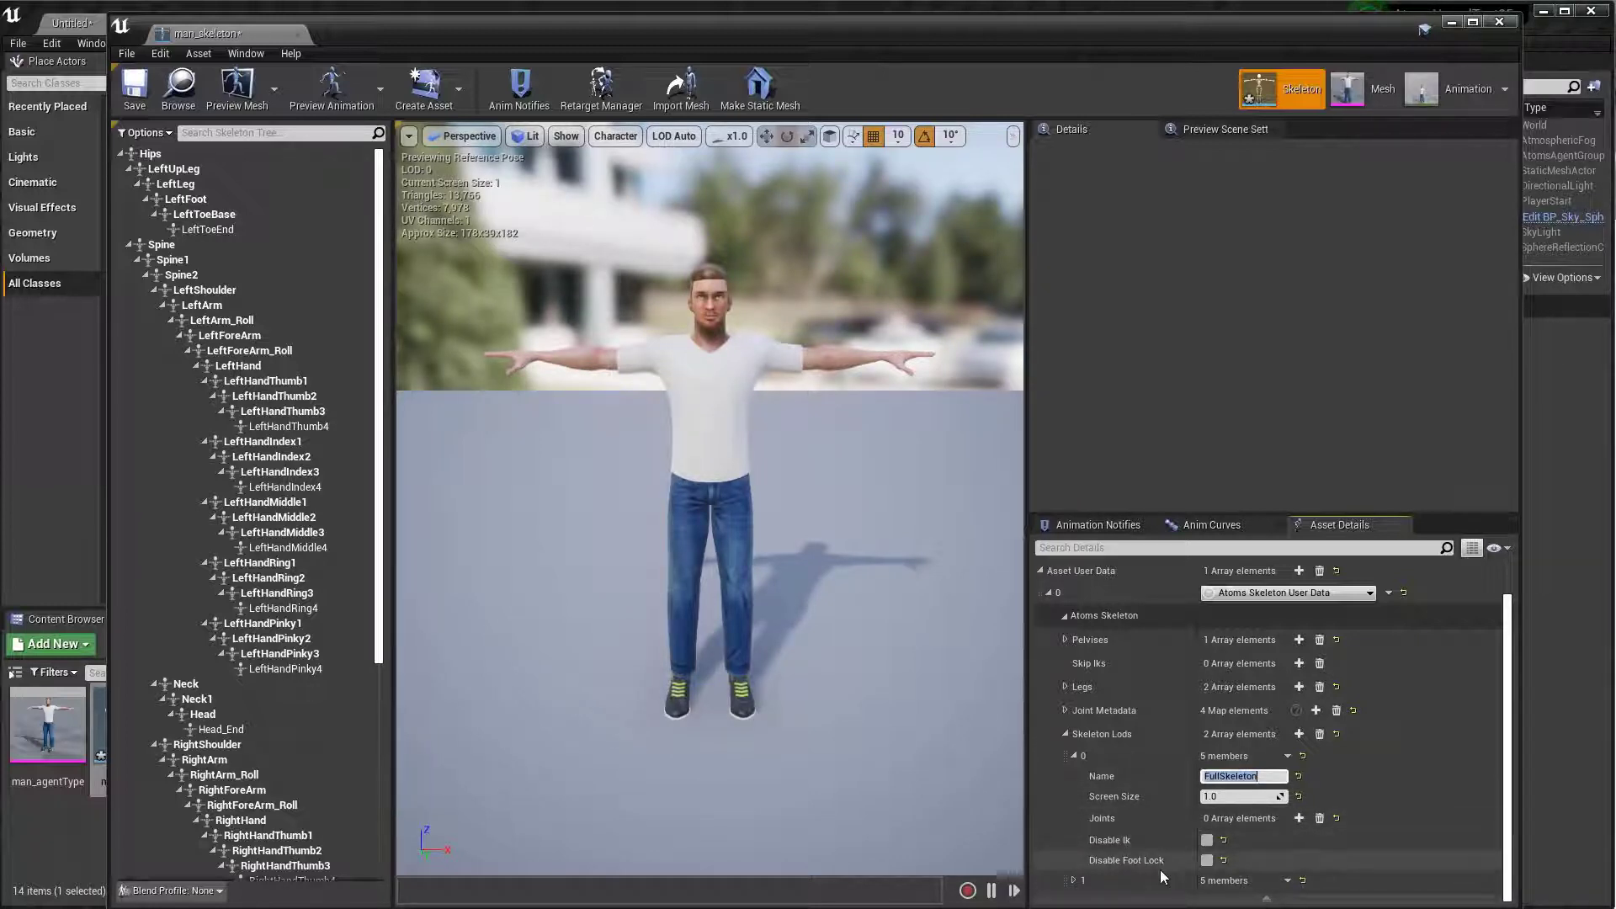
Name the second skeleton LOD OnlyHips and set its screen size to 0.3.
left_click(1075, 880)
scroll(1077, 880, "down", 3)
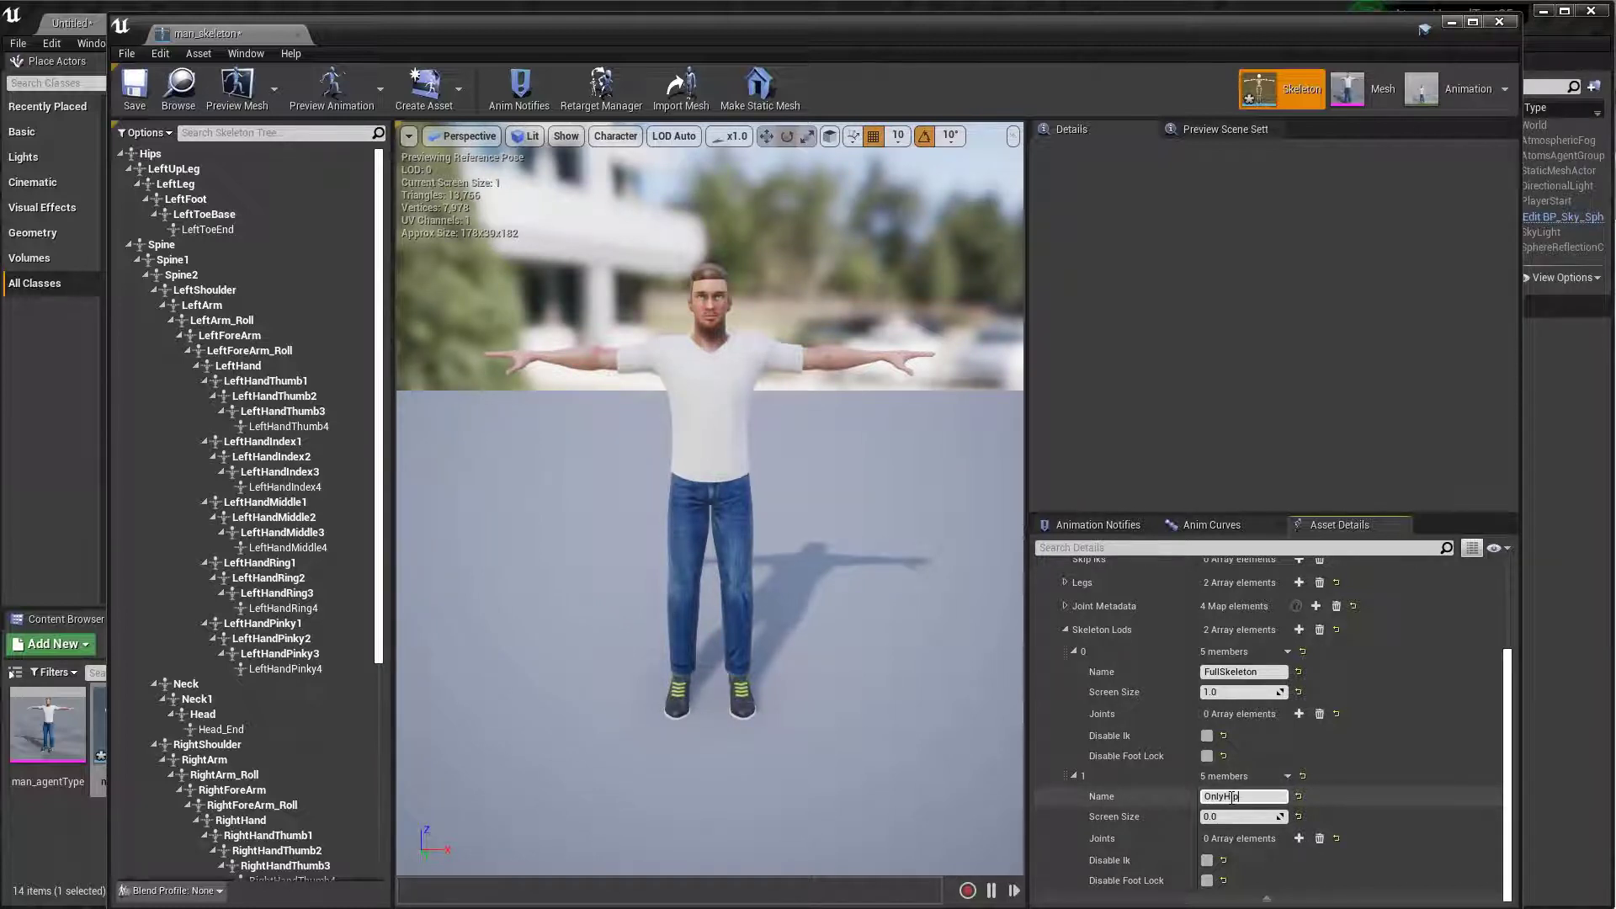
key("Return")
left_click(1234, 817)
type("0.")
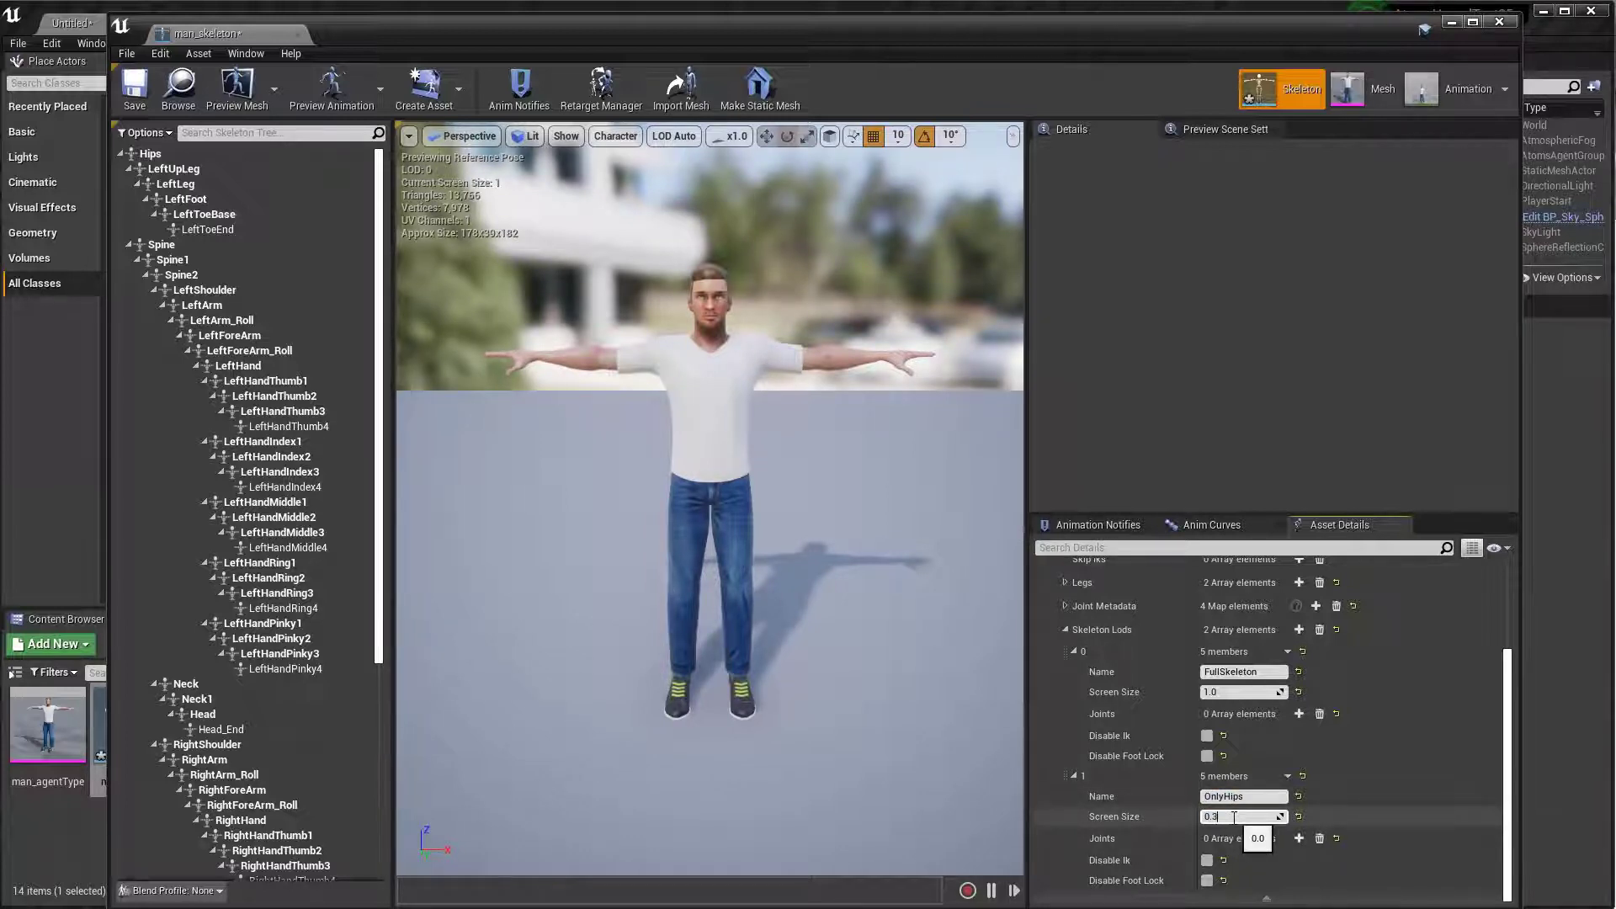
type("3")
key("Return")
Add the Hips joint to the OnlyHips LOD's Joints array.
left_click(1298, 838)
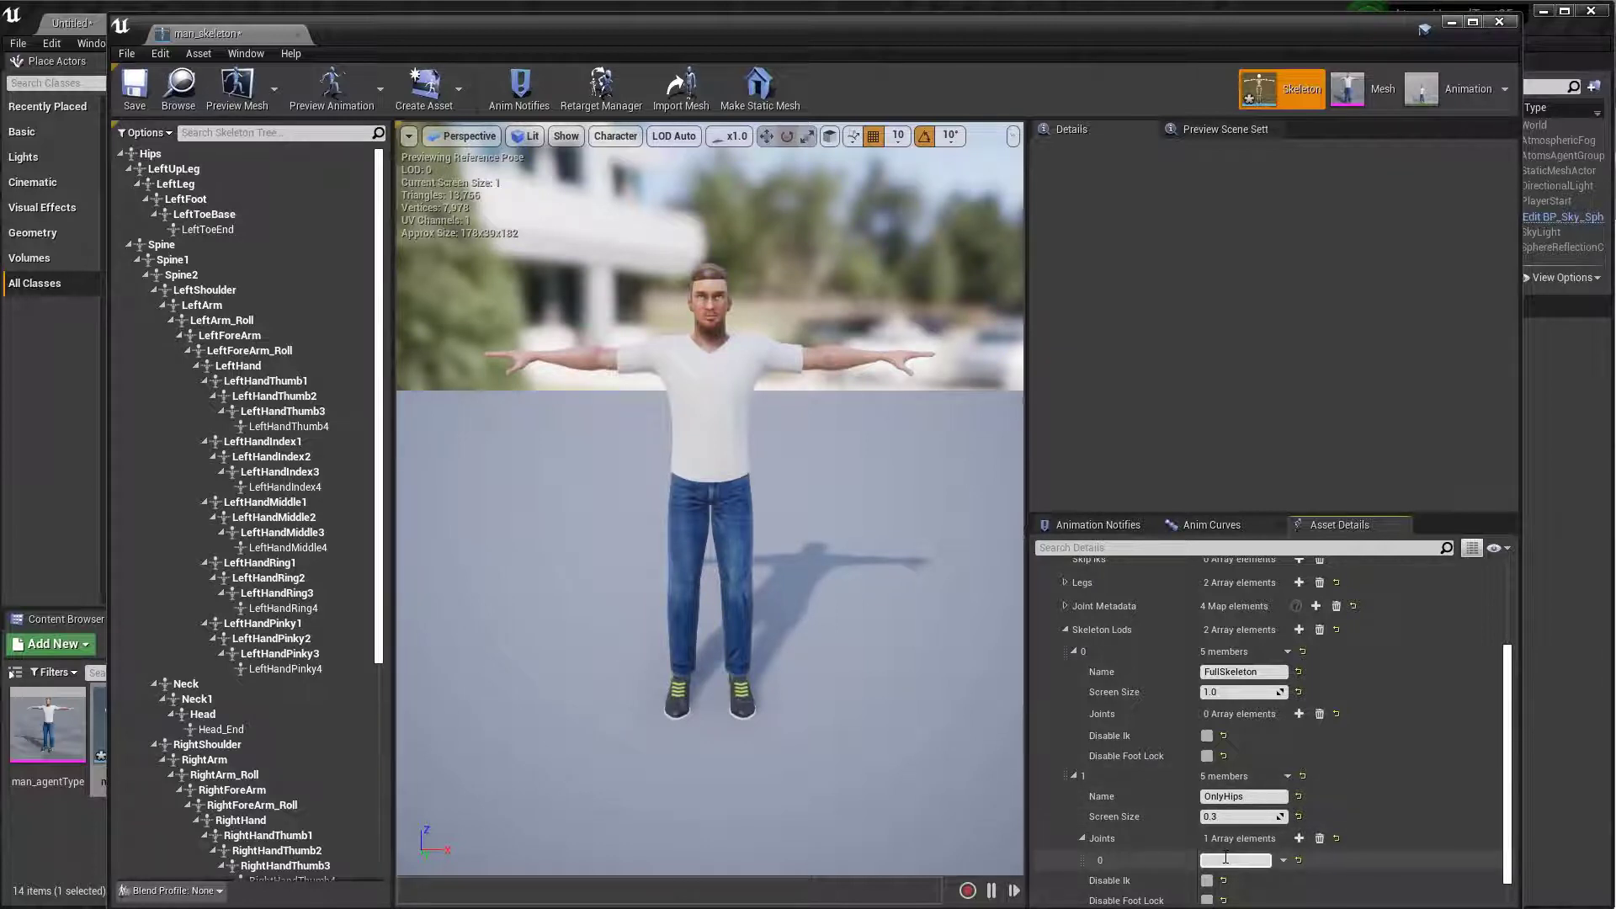
type("Hips")
double_click(1225, 859)
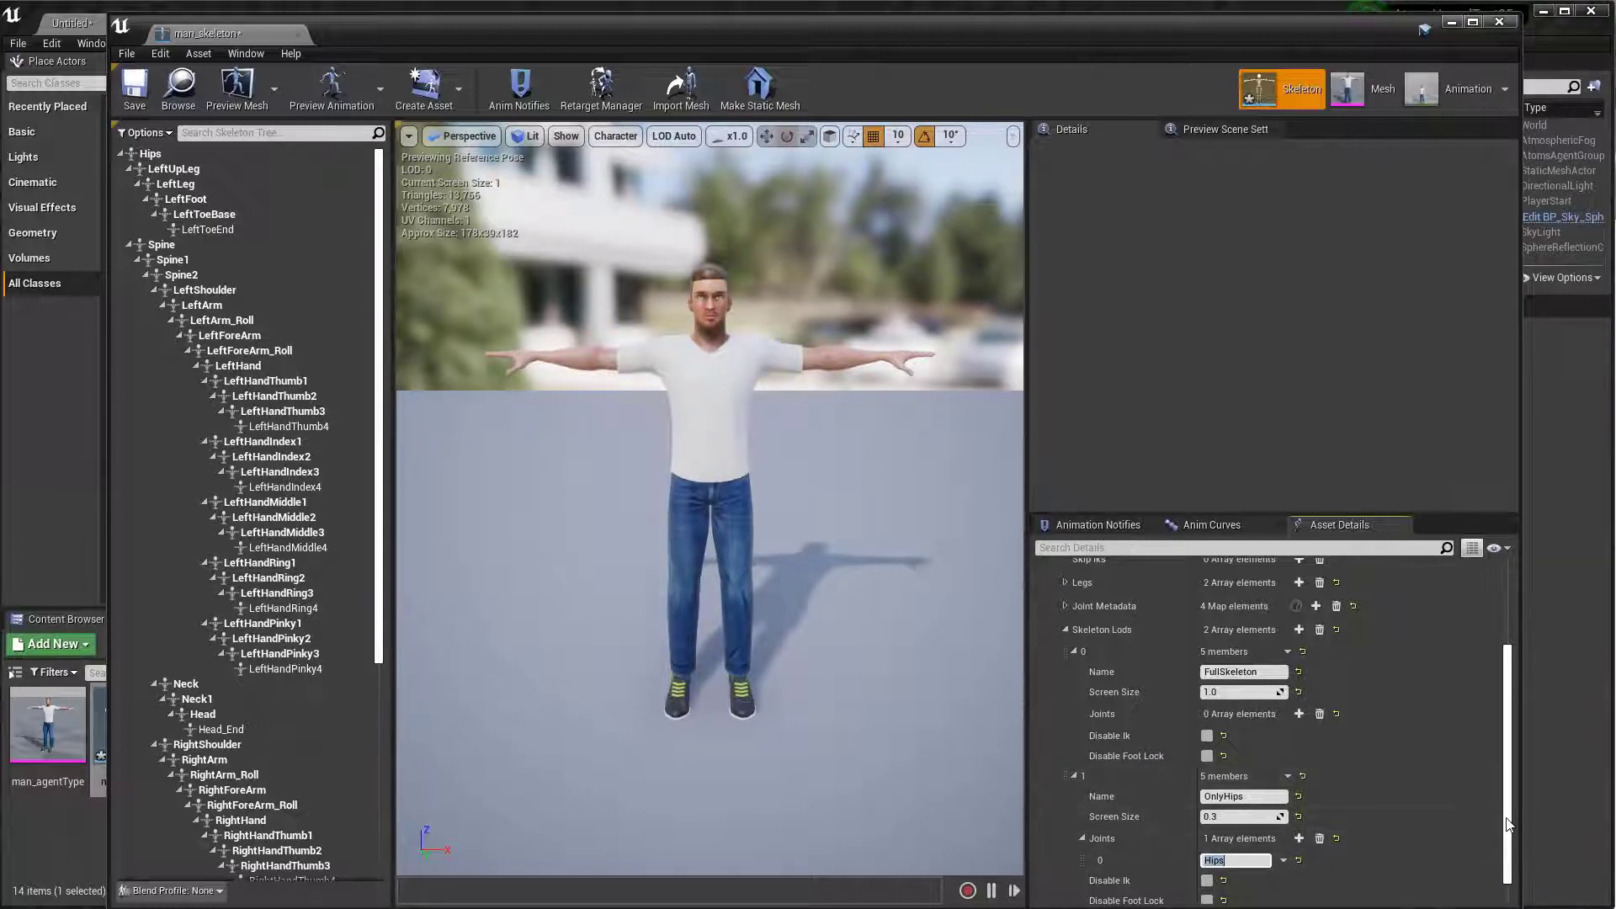
Turn on Disable Ik and Disable Foot Lock for the OnlyHips LOD, then save and close the skeleton asset.
scroll(1510, 850, "down", 1)
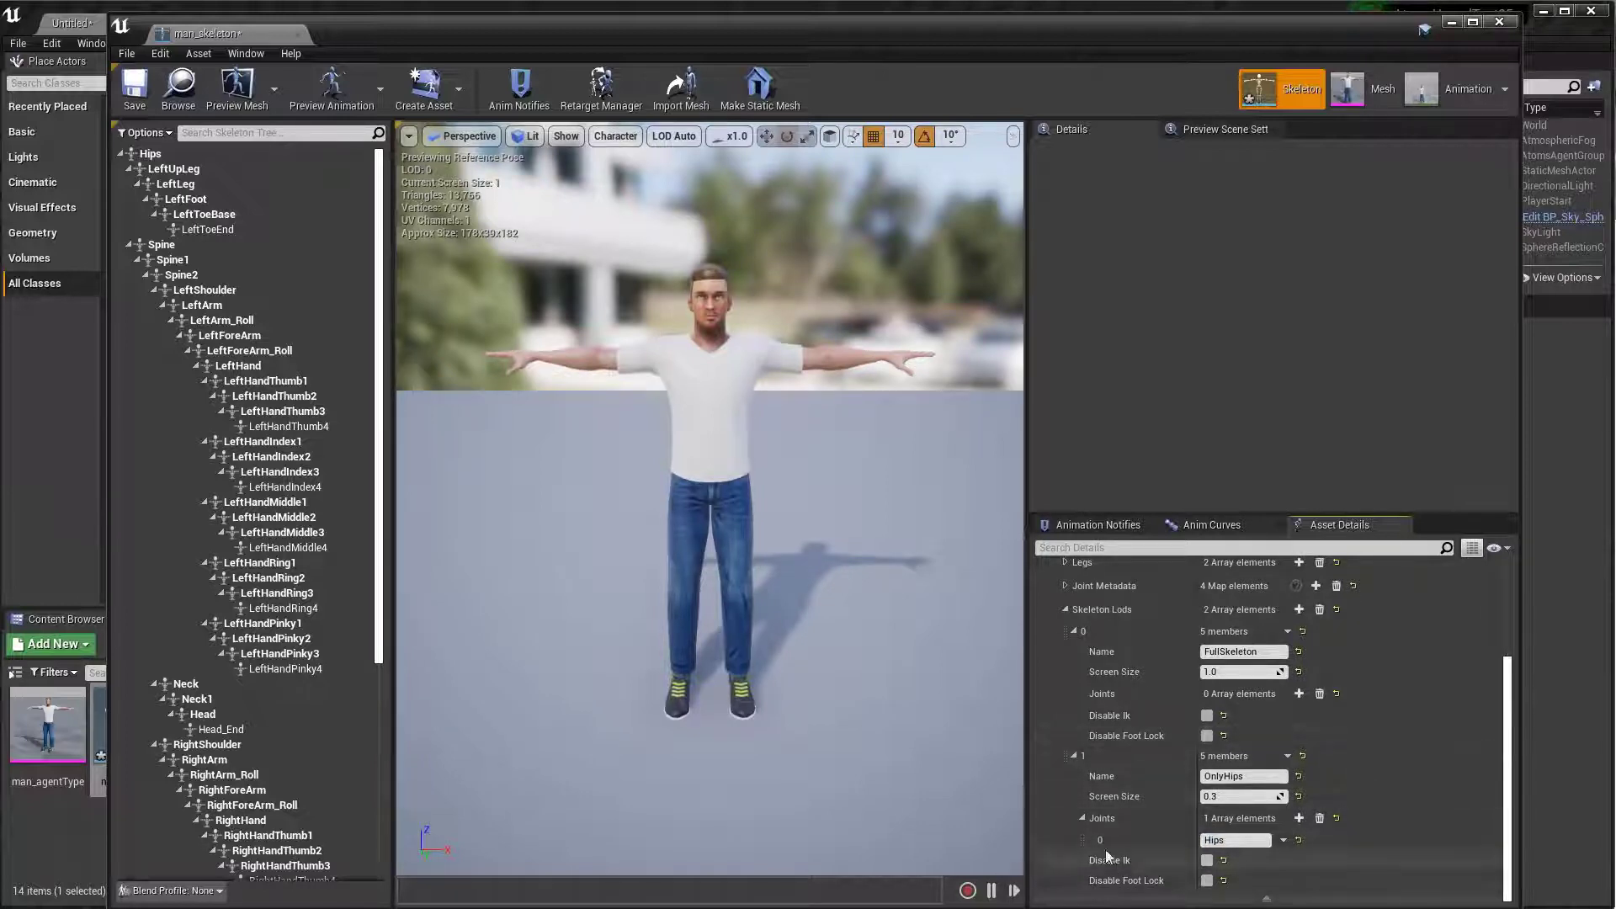
left_click(133, 92)
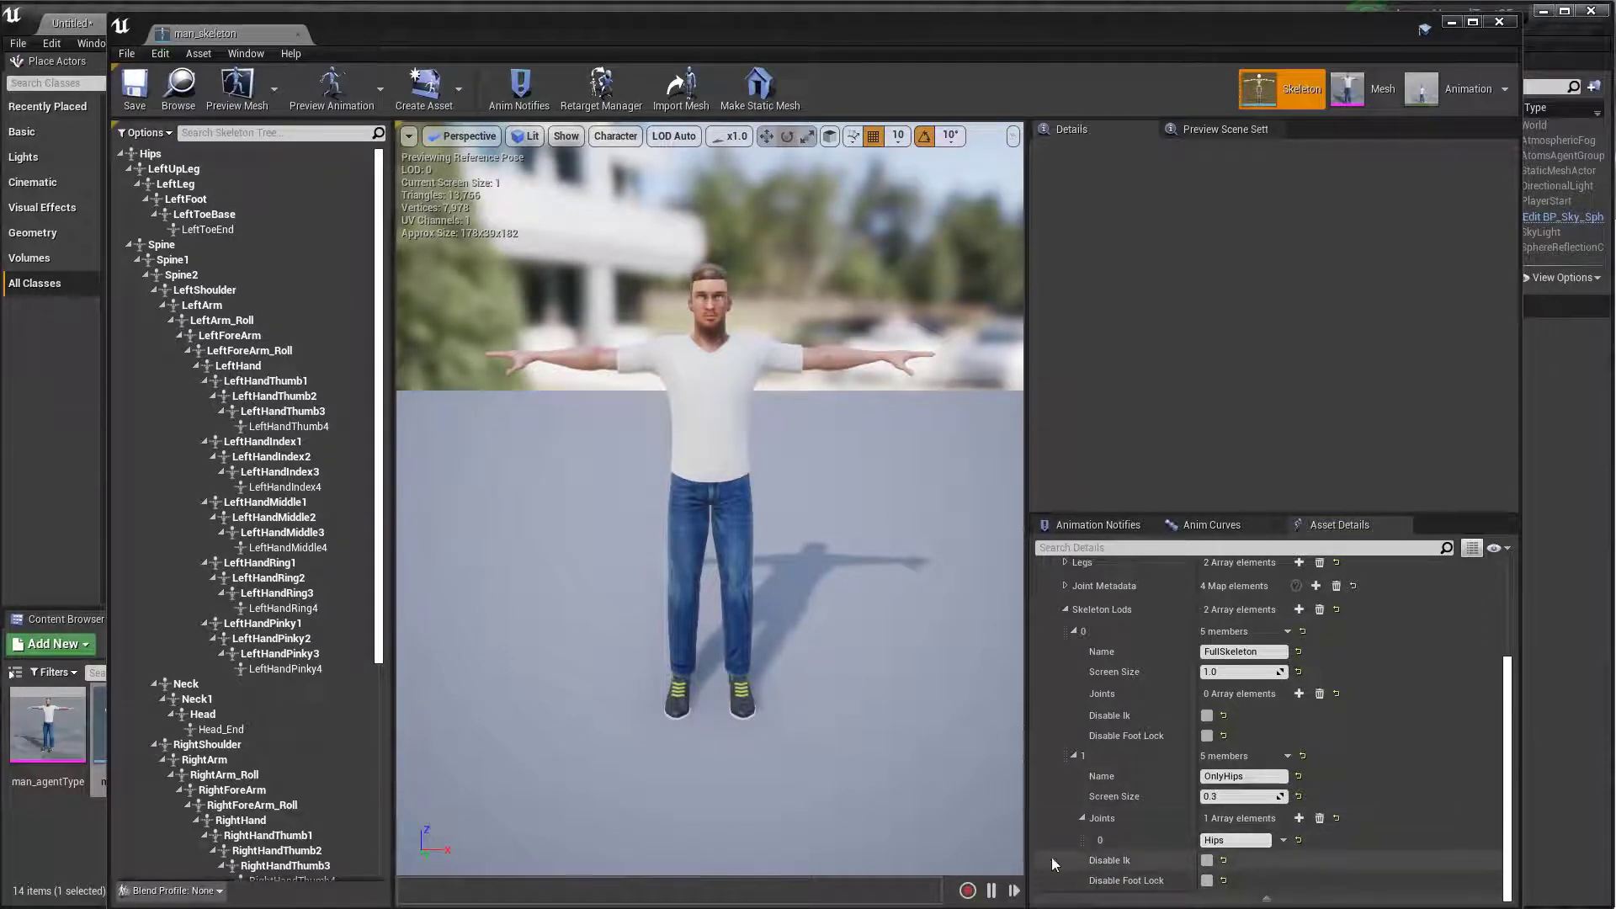
left_click(1207, 860)
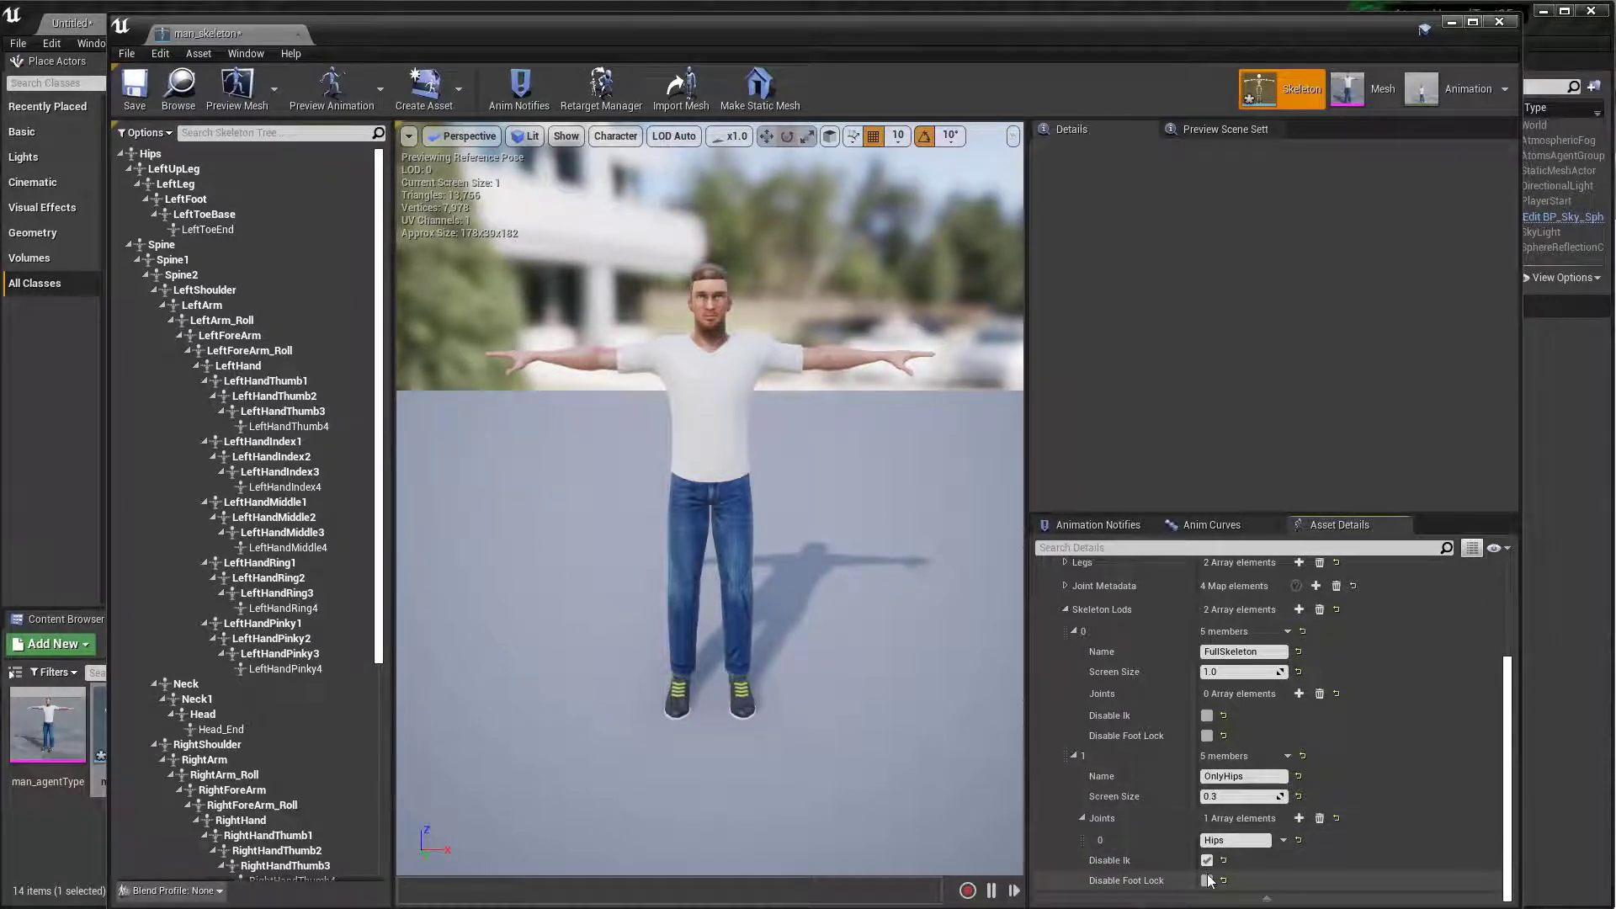
left_click(1207, 880)
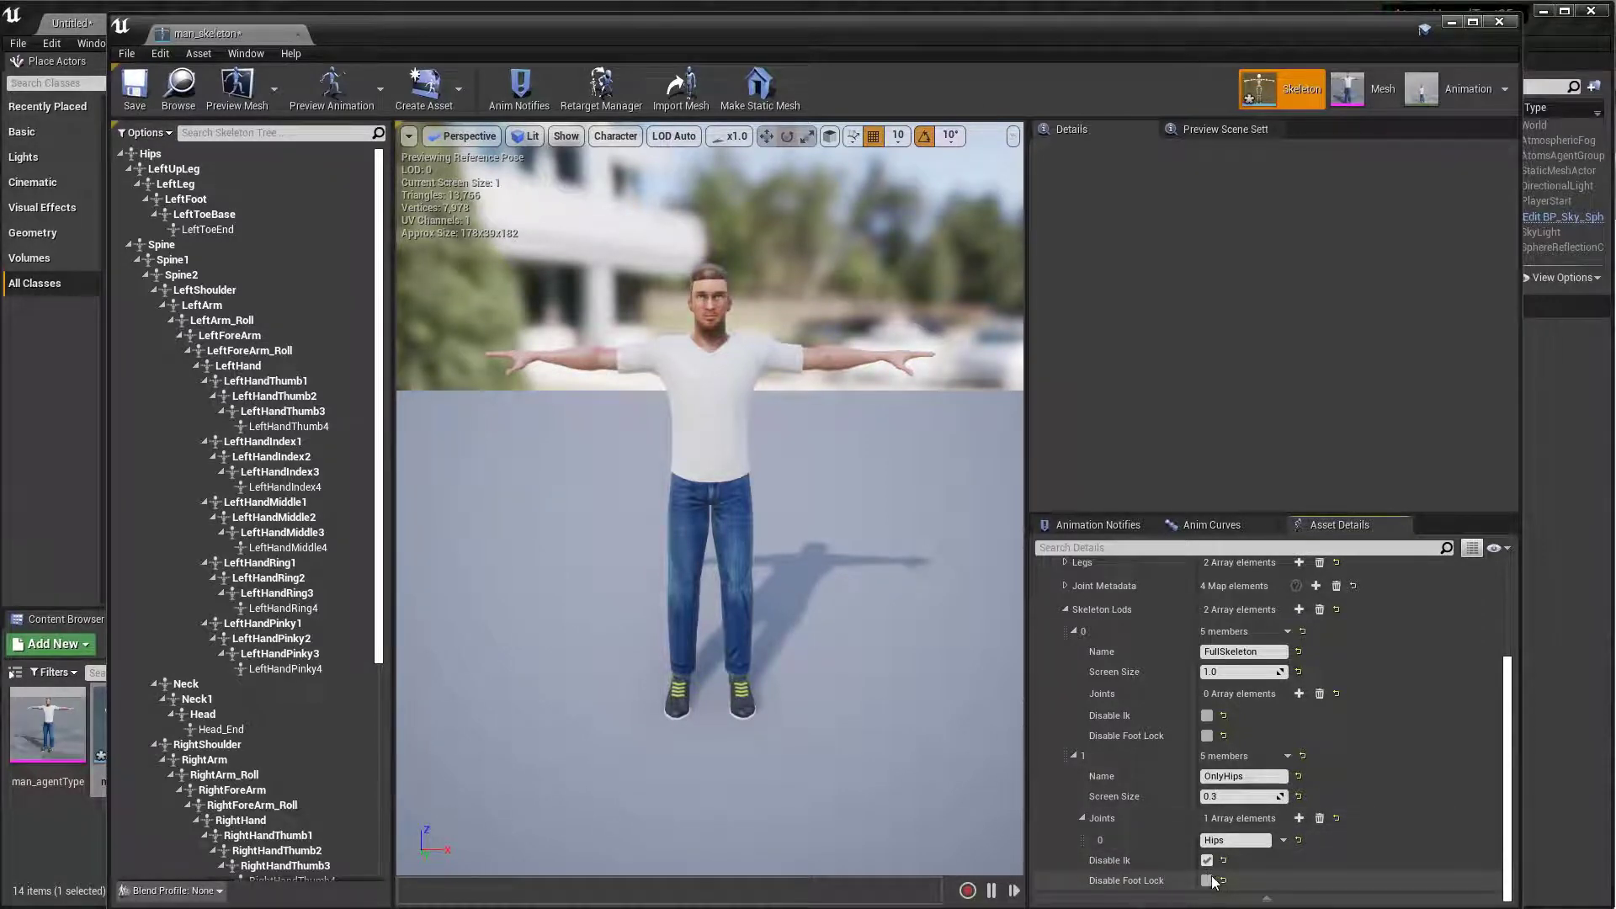
left_click(136, 87)
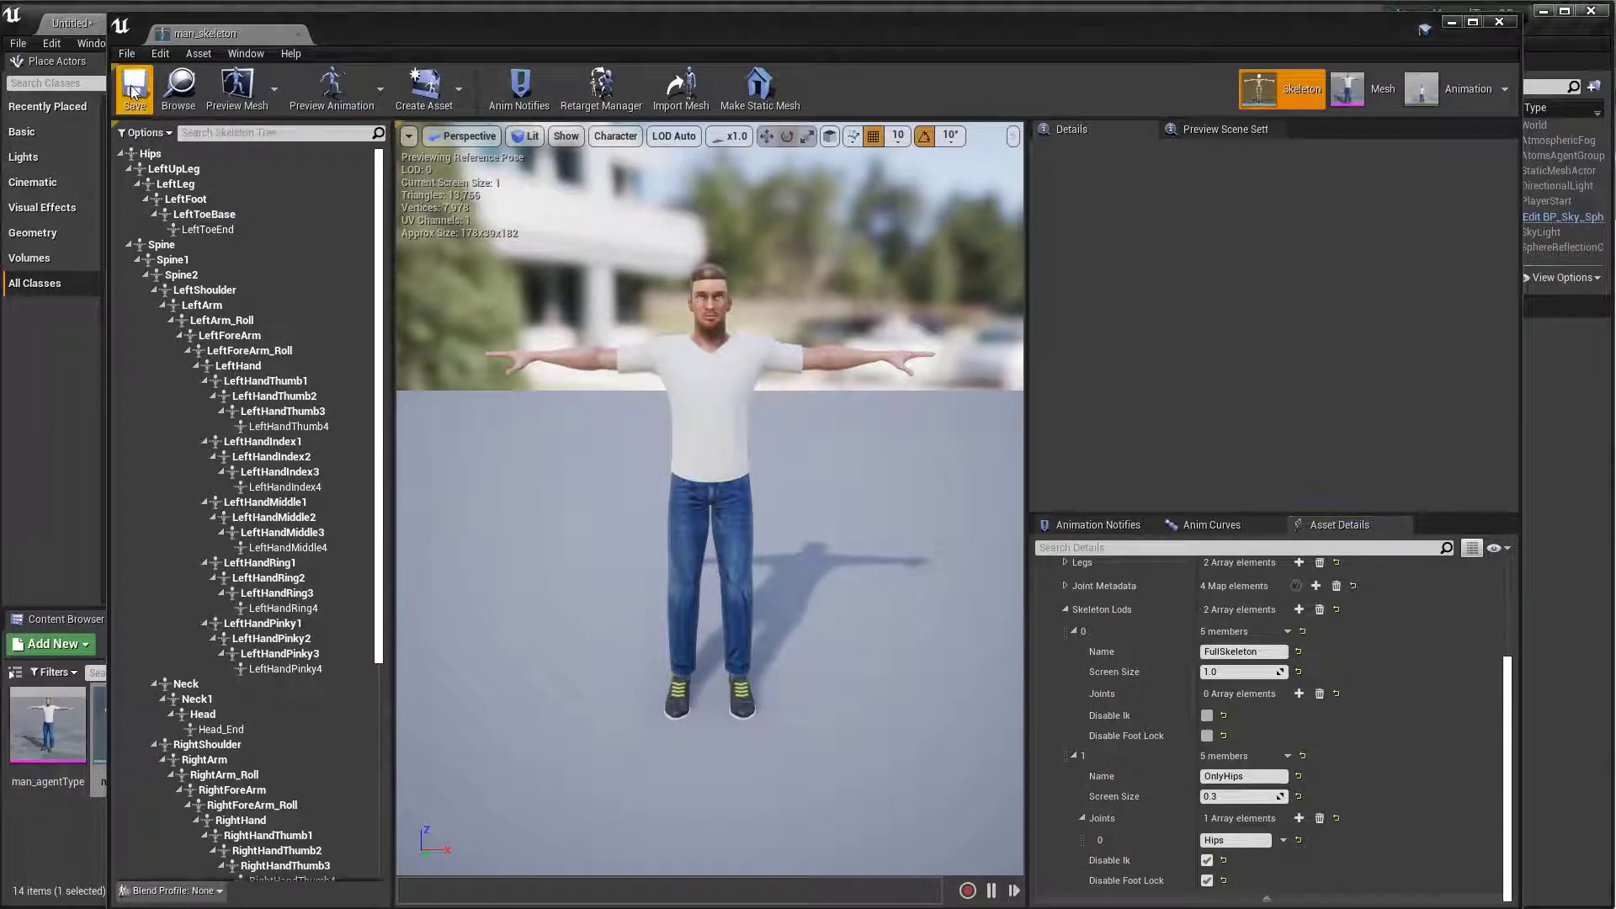
left_click(1498, 23)
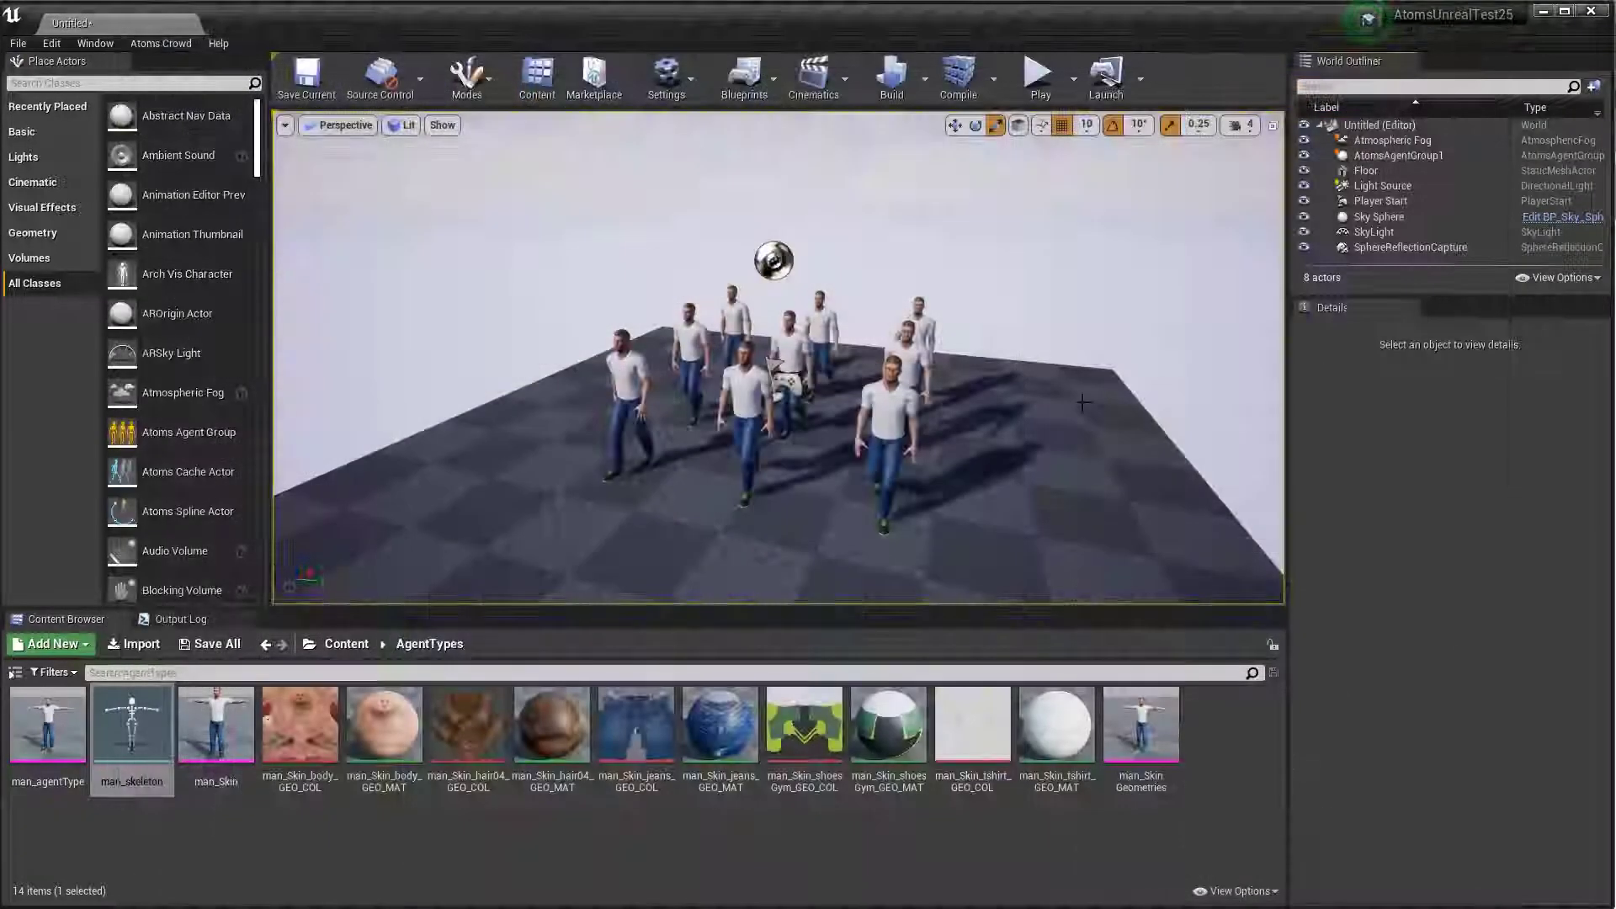
Play the level briefly to view the walking agents, then stop the simulation.
left_click(1041, 78)
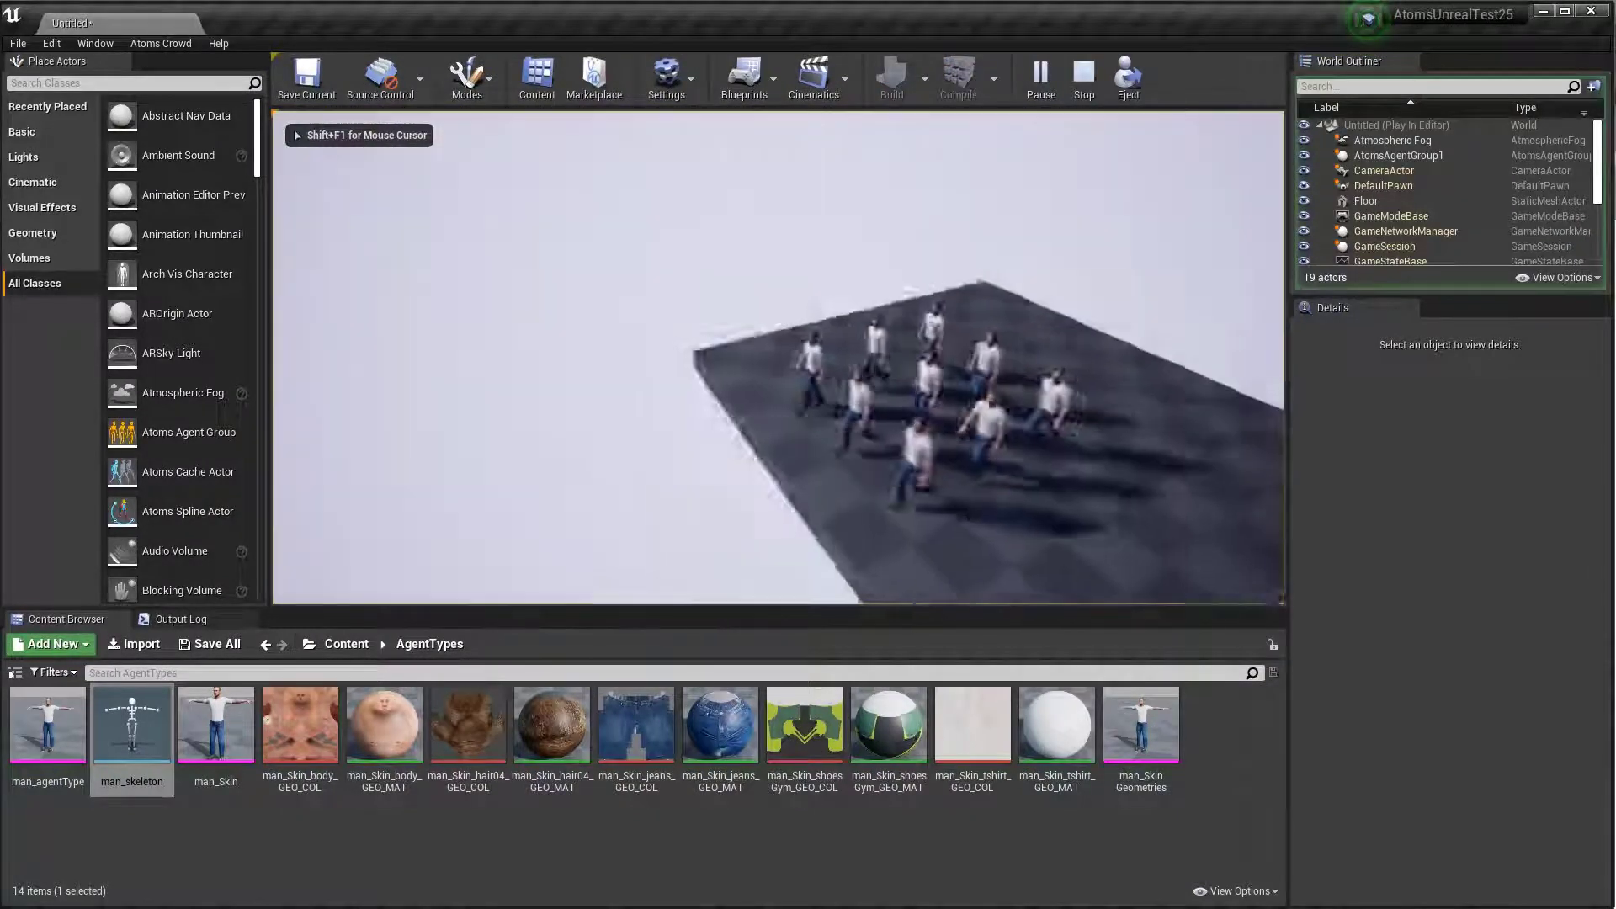
key("w")
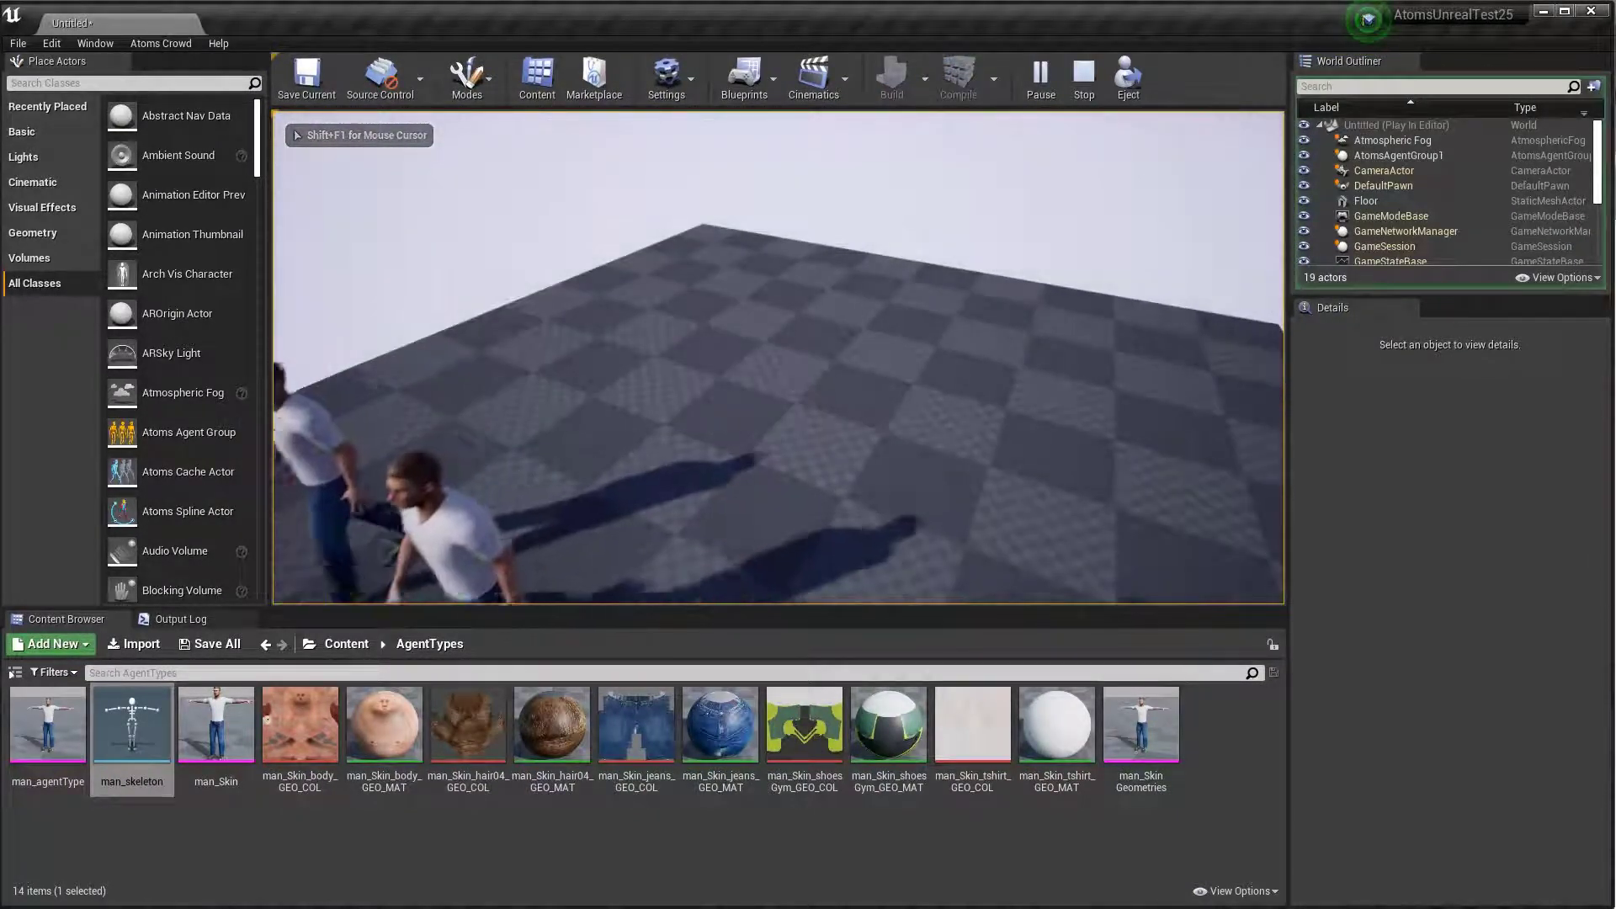
key("Escape")
Add a Skeleton Sim Lod Behaviour component to AtomsAgentGroup1, keeping its default name.
left_click(1398, 156)
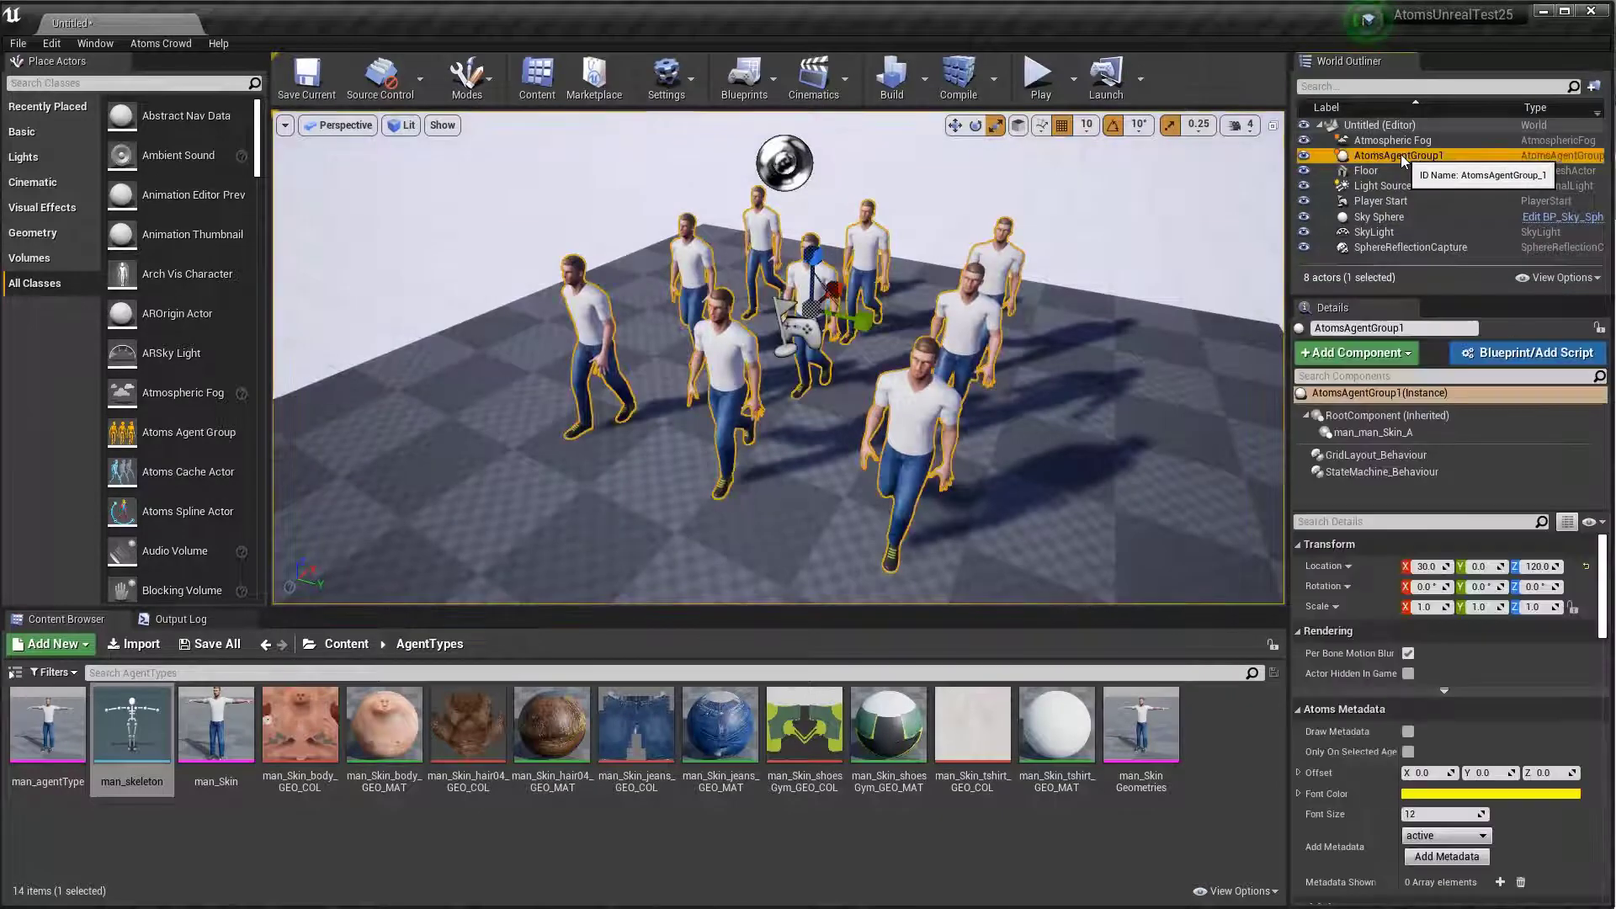
left_click(1415, 358)
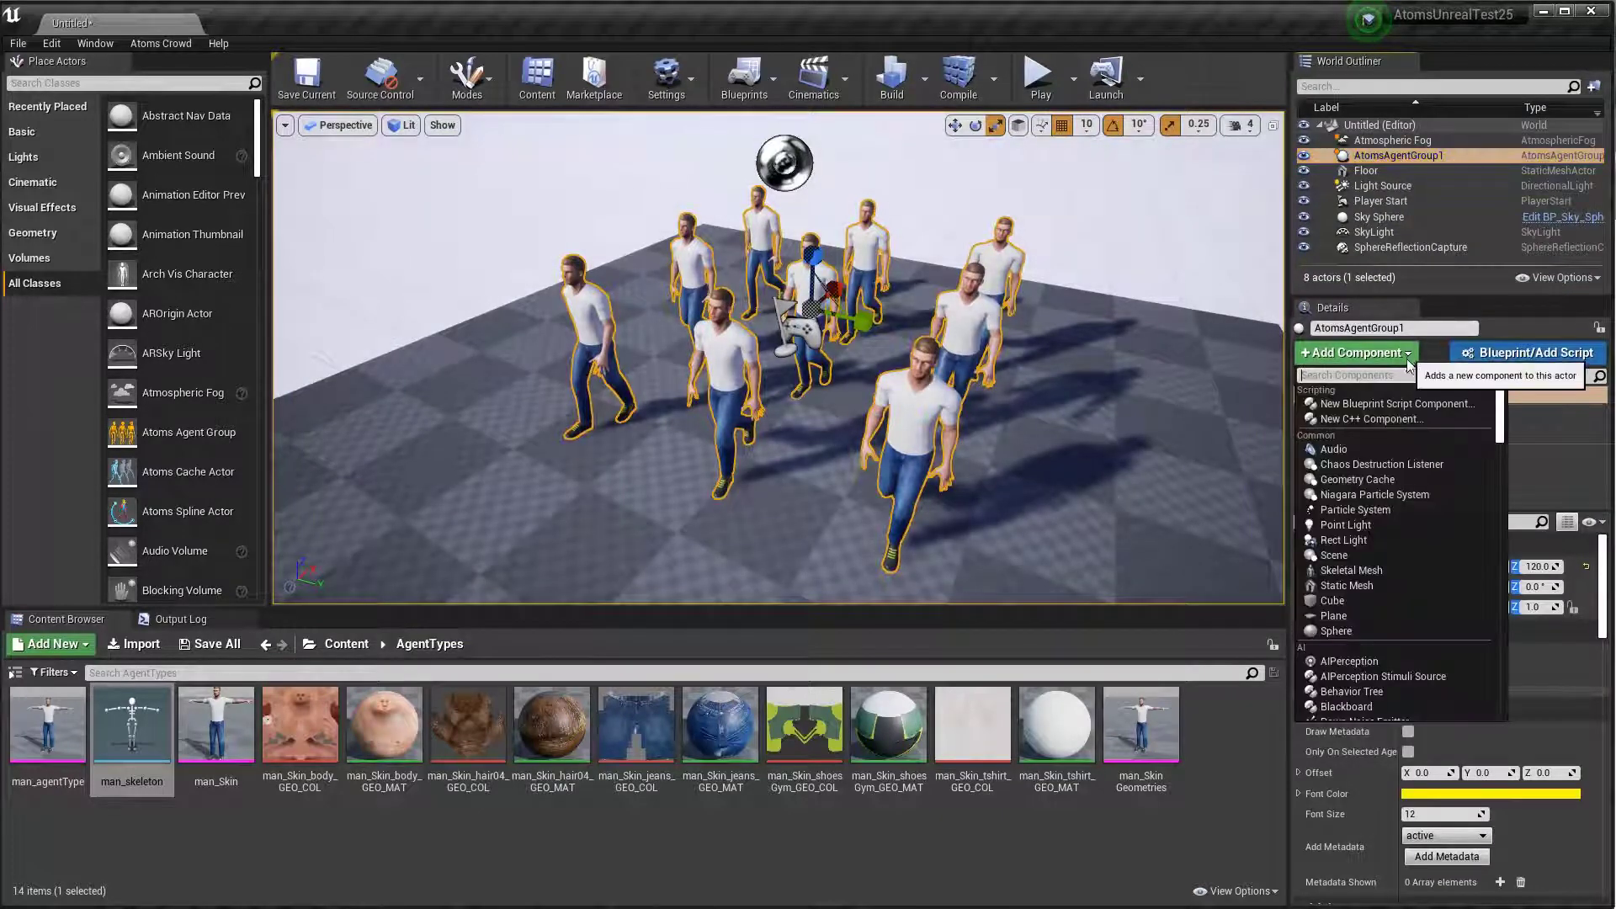
type("skel")
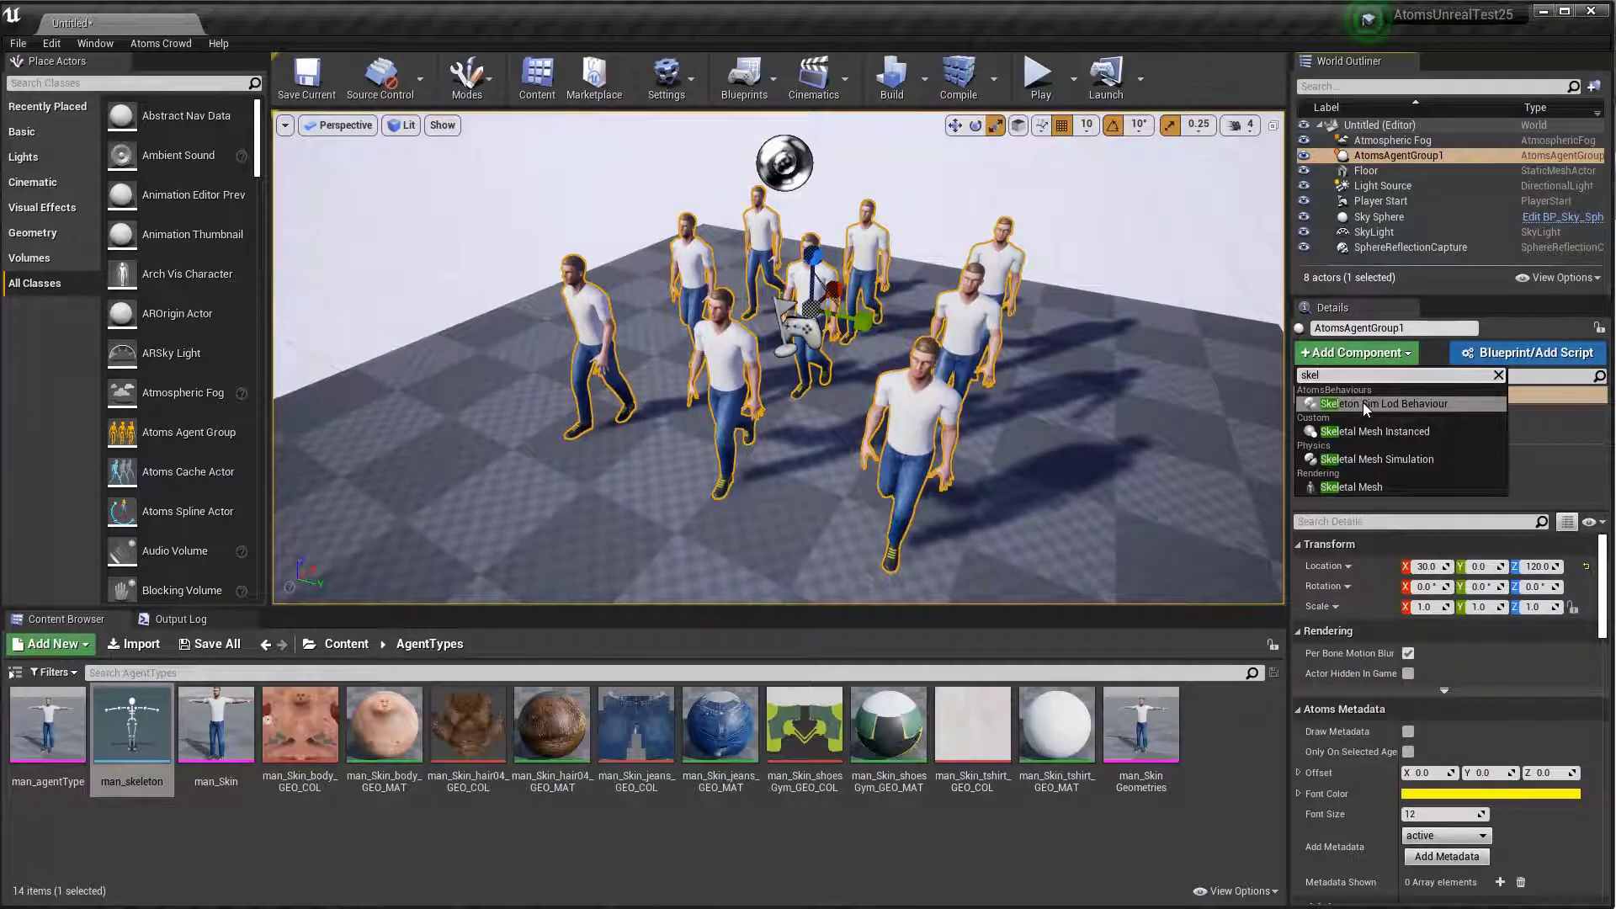
left_click(1372, 405)
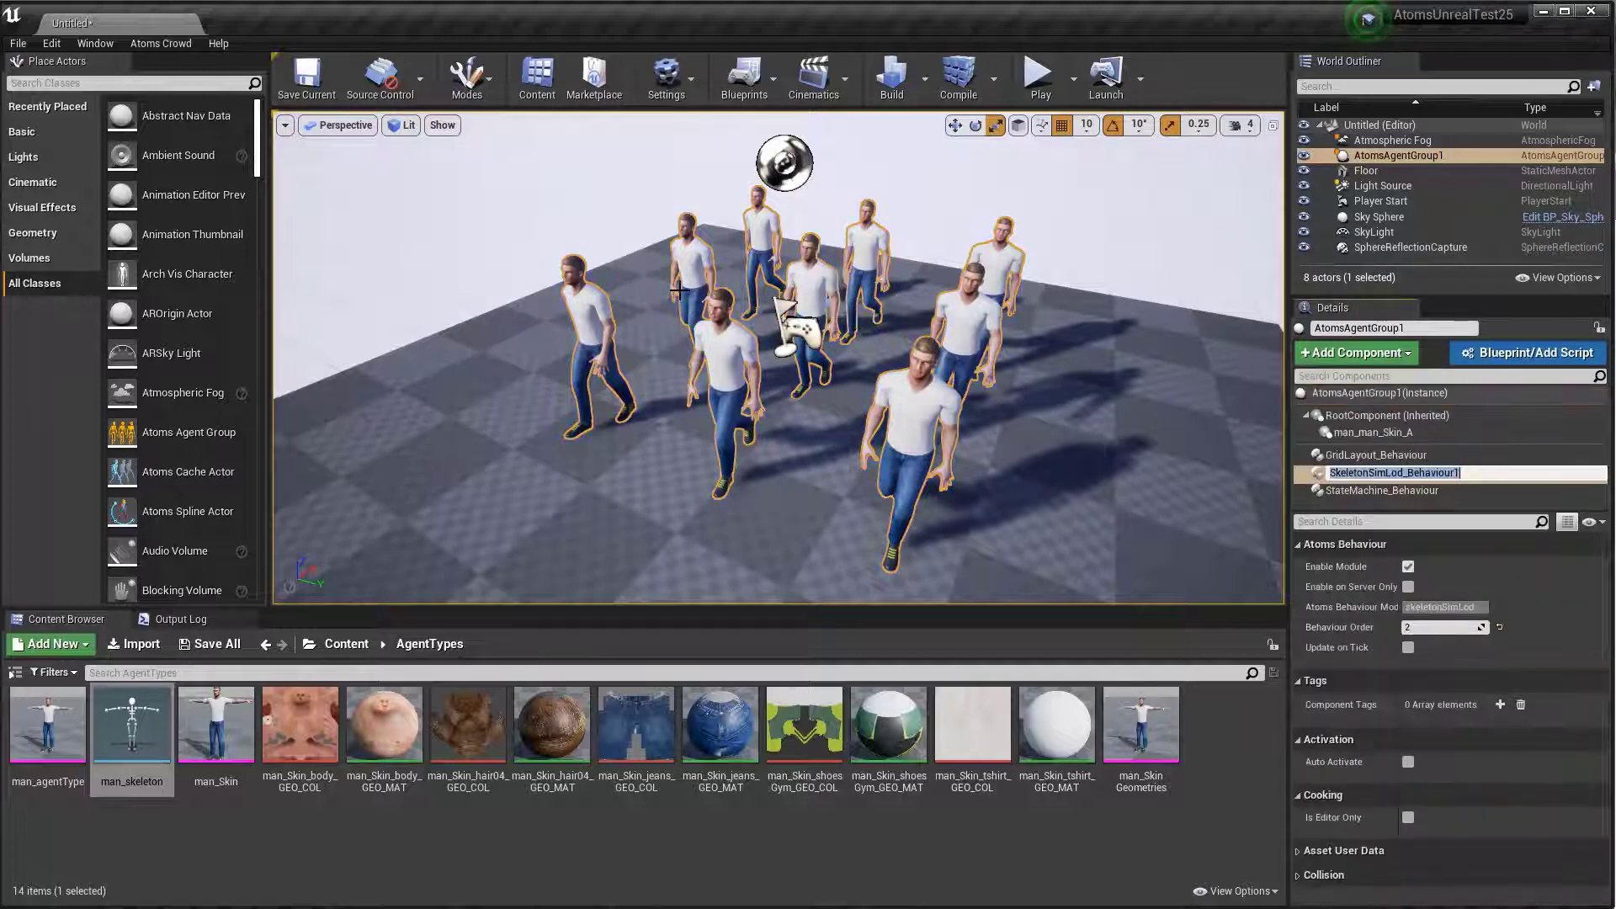
key("Return")
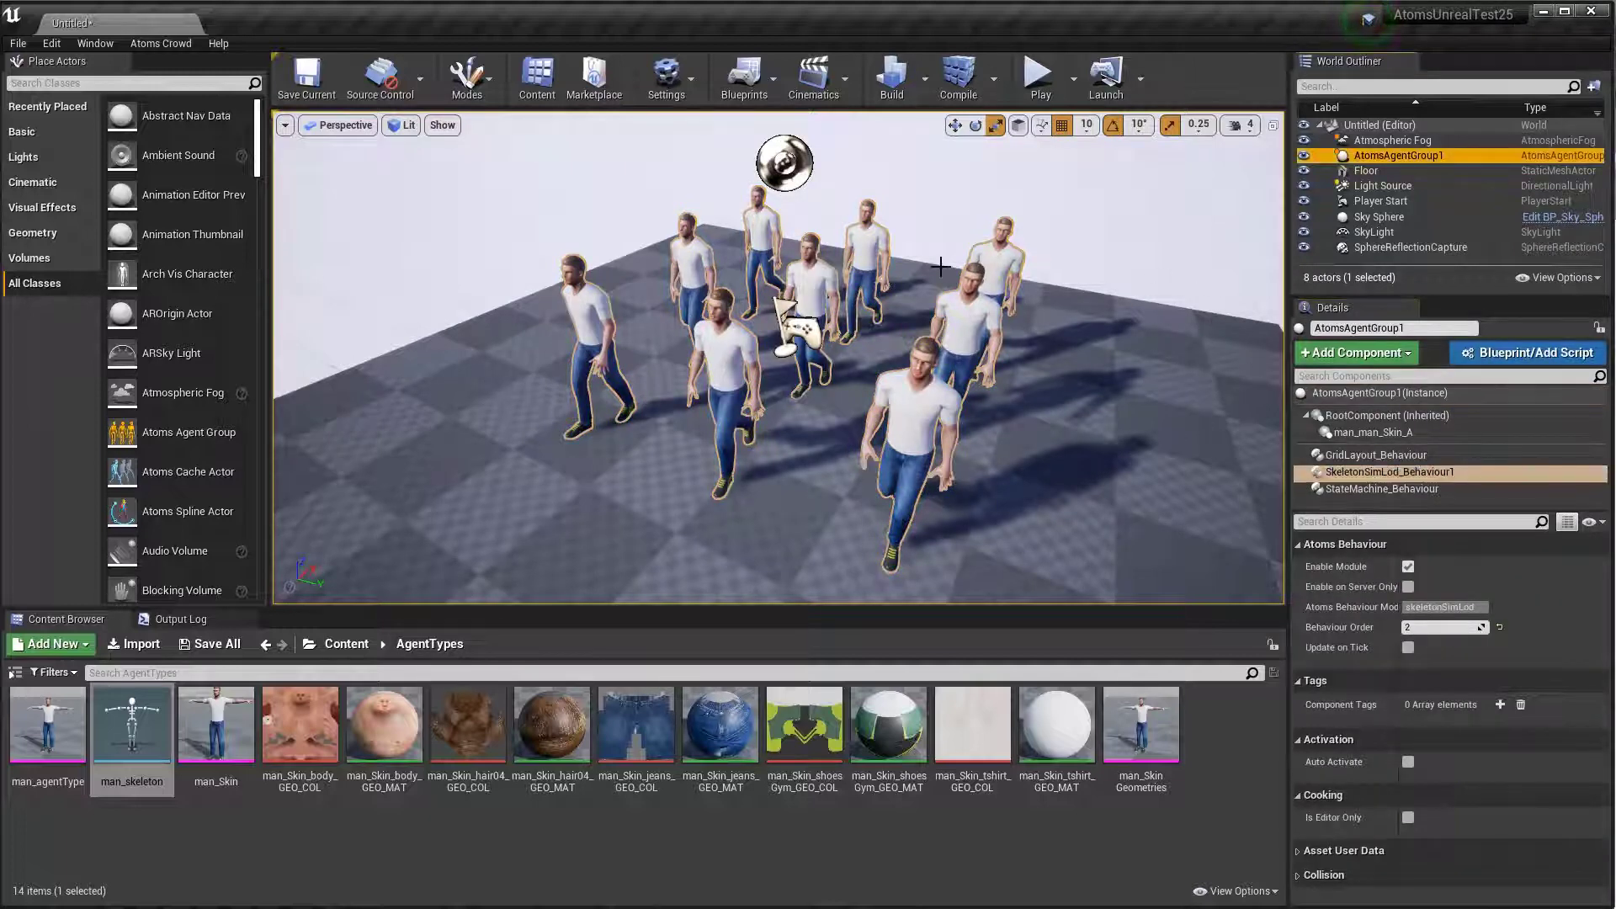
Play the level and examine the agents' animation from near and far to check the skeleton LOD switching, then stop the simulation.
left_click(1041, 80)
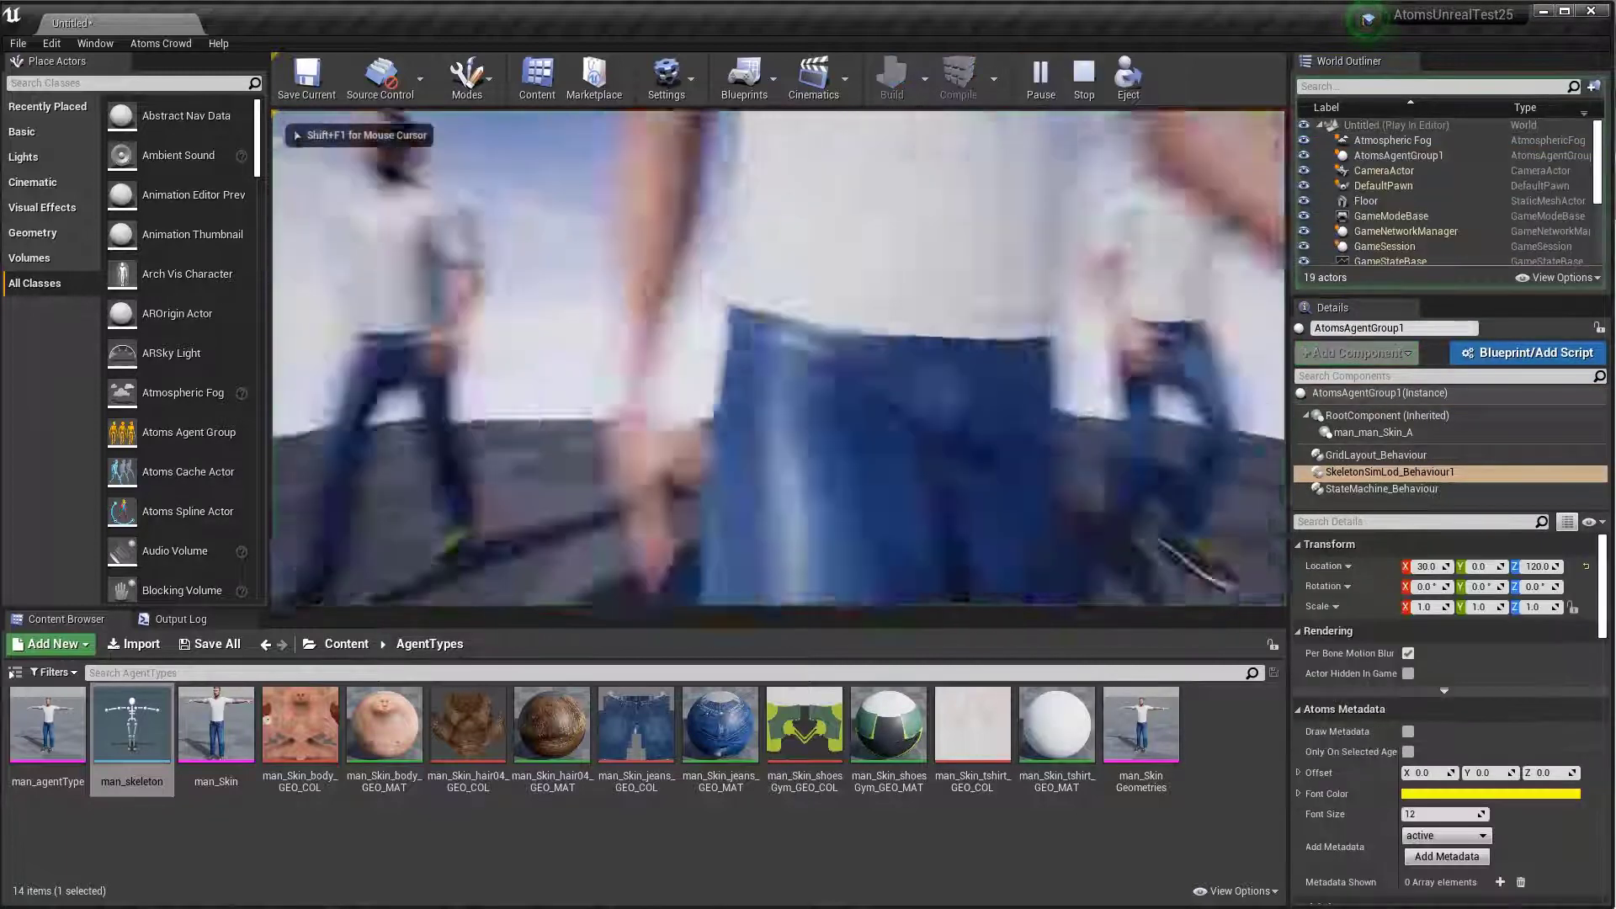
key("s")
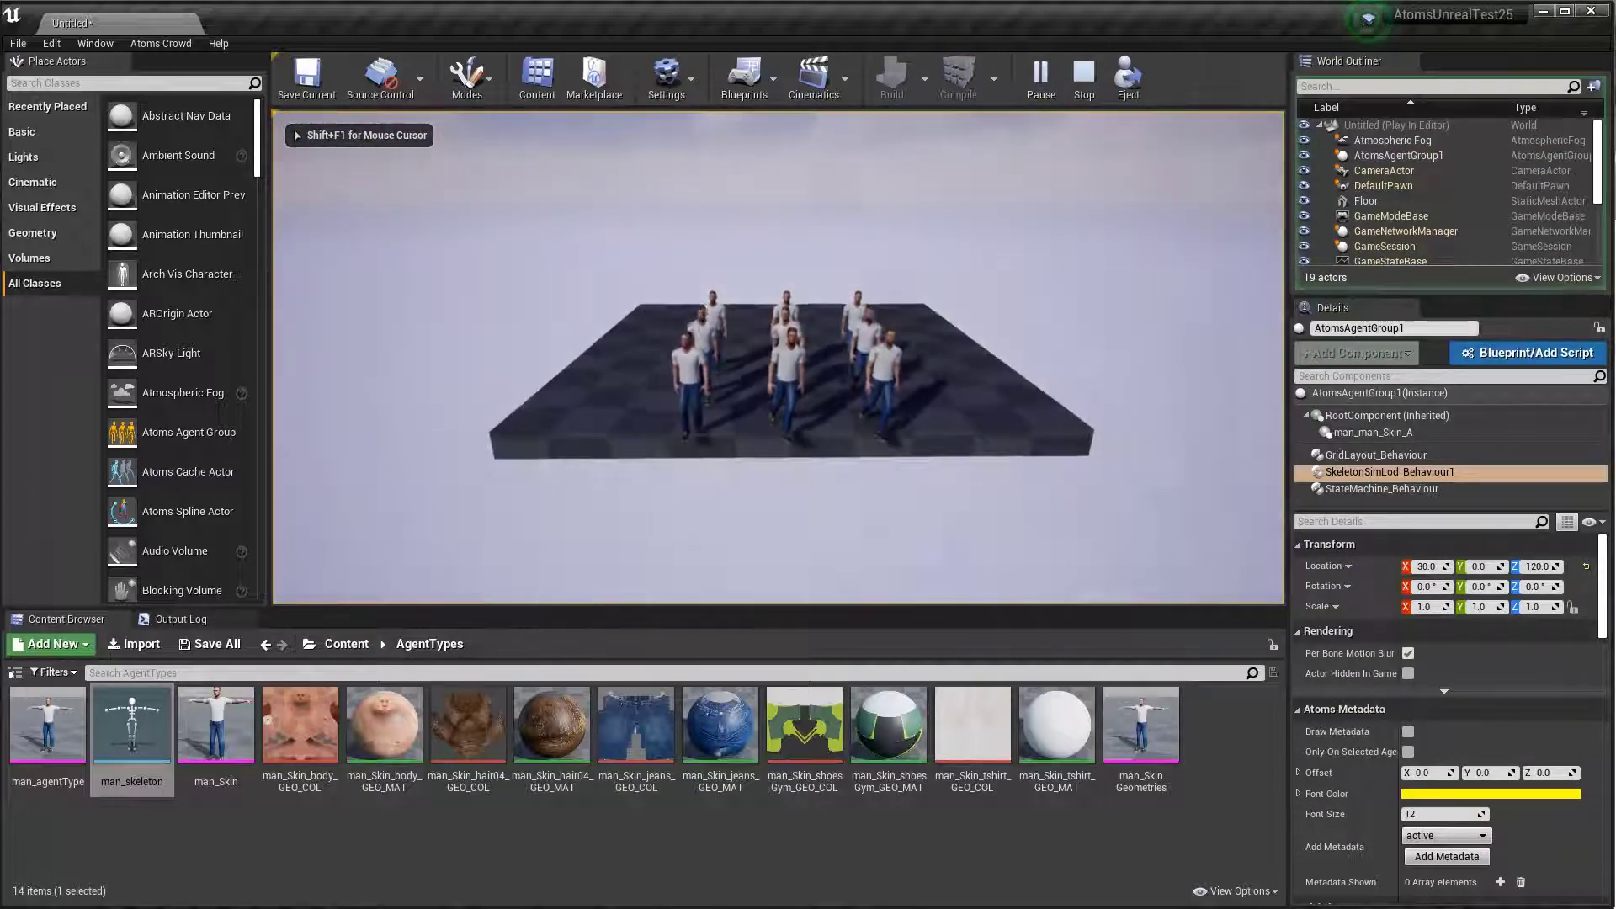
key("s")
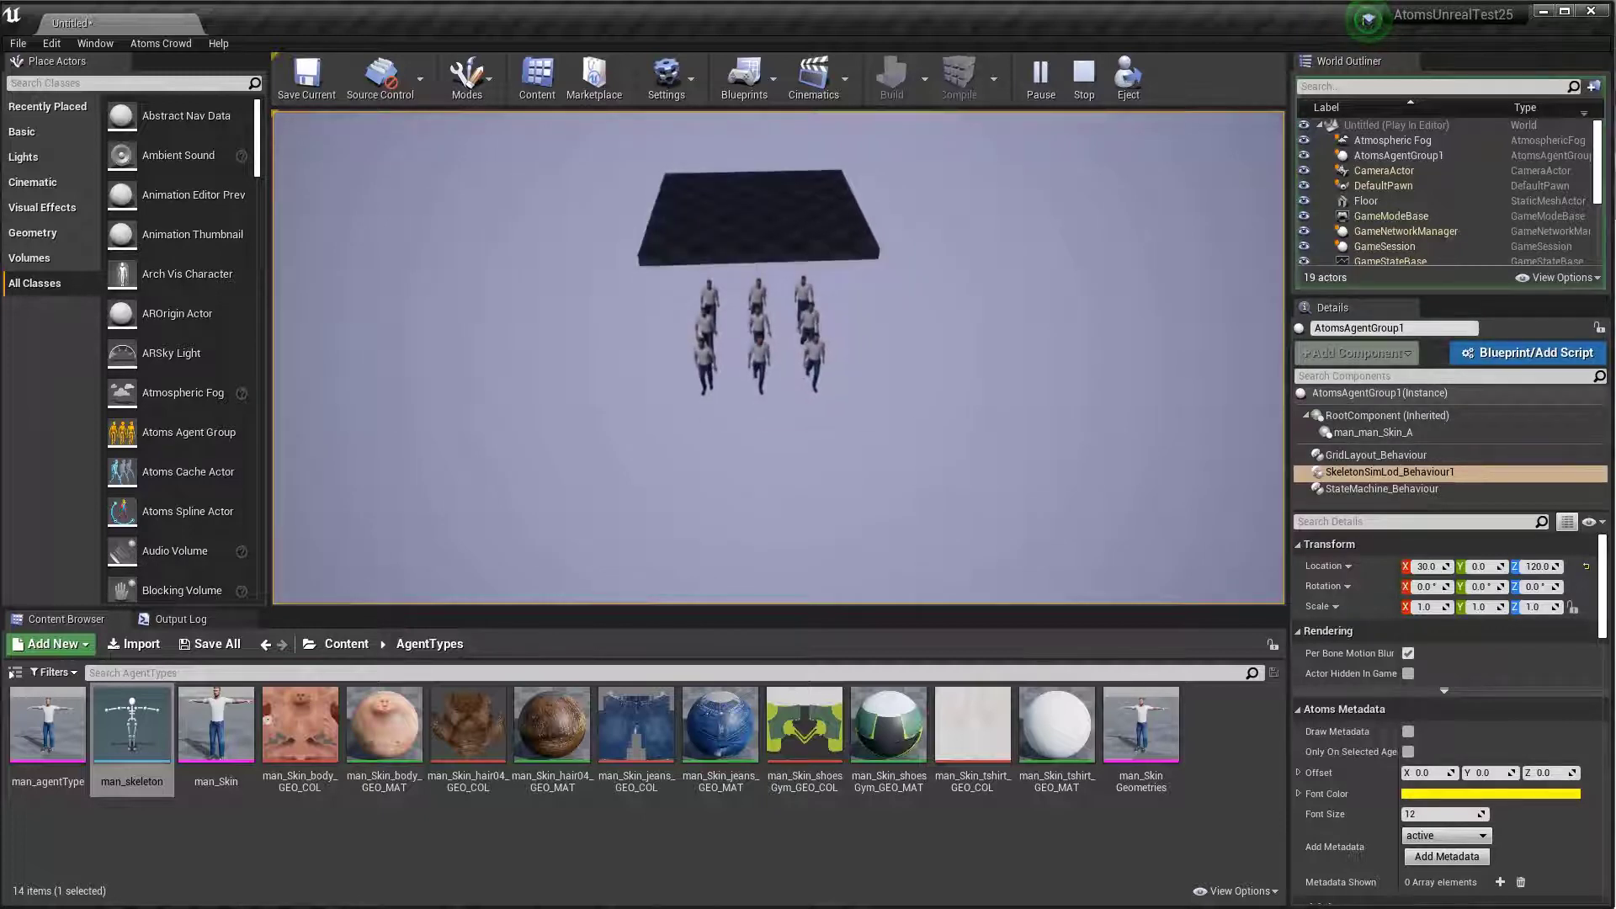
key("a")
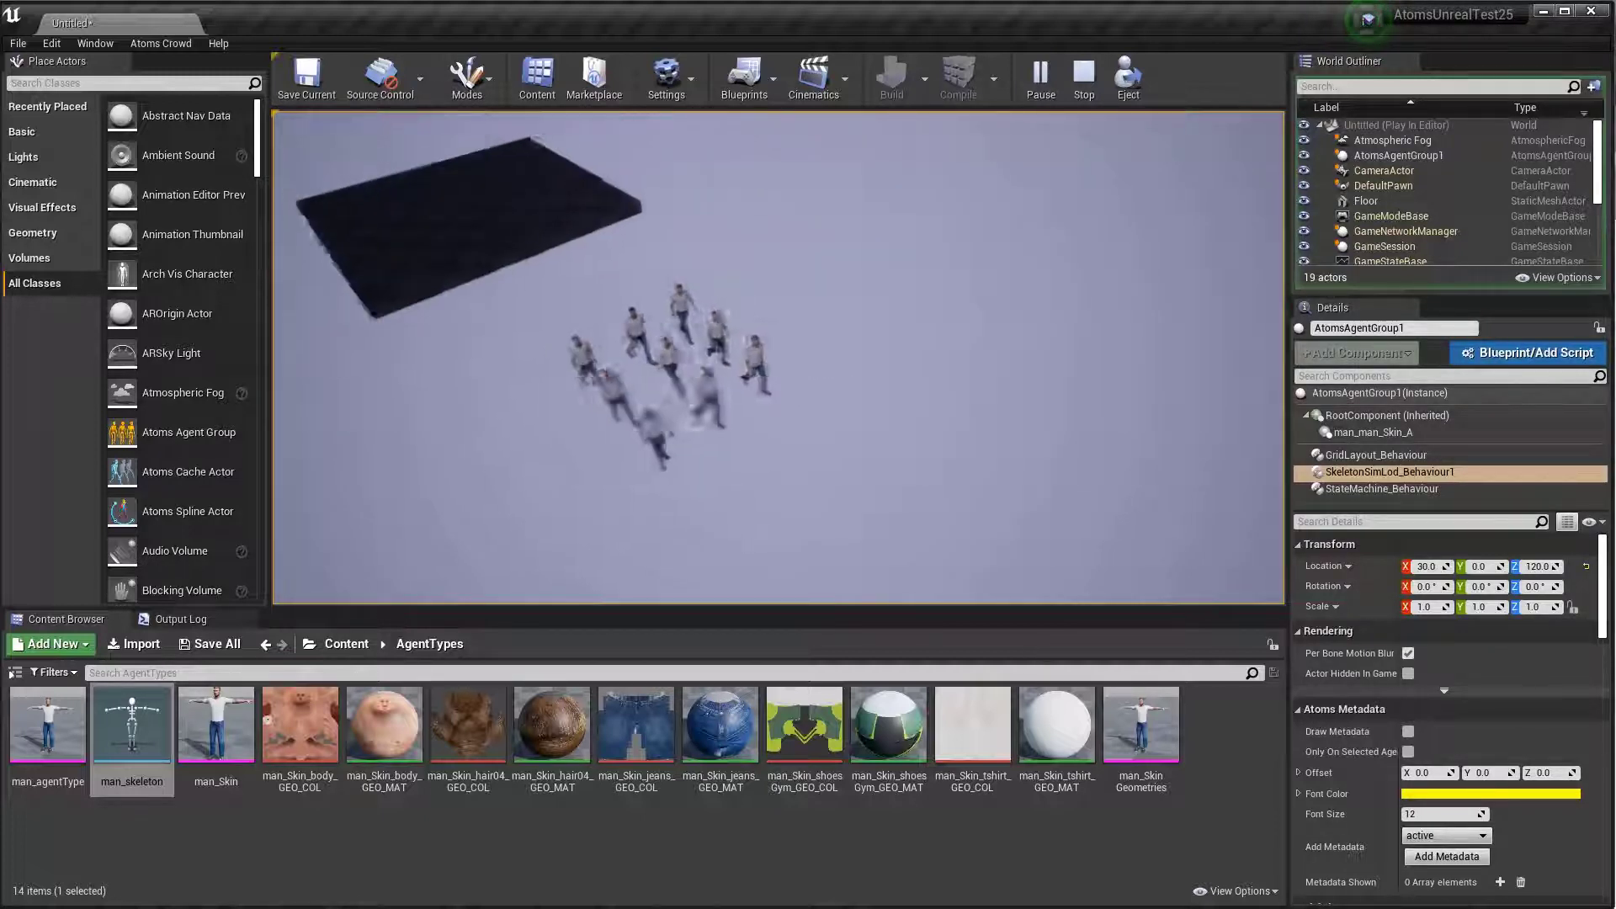
key("w")
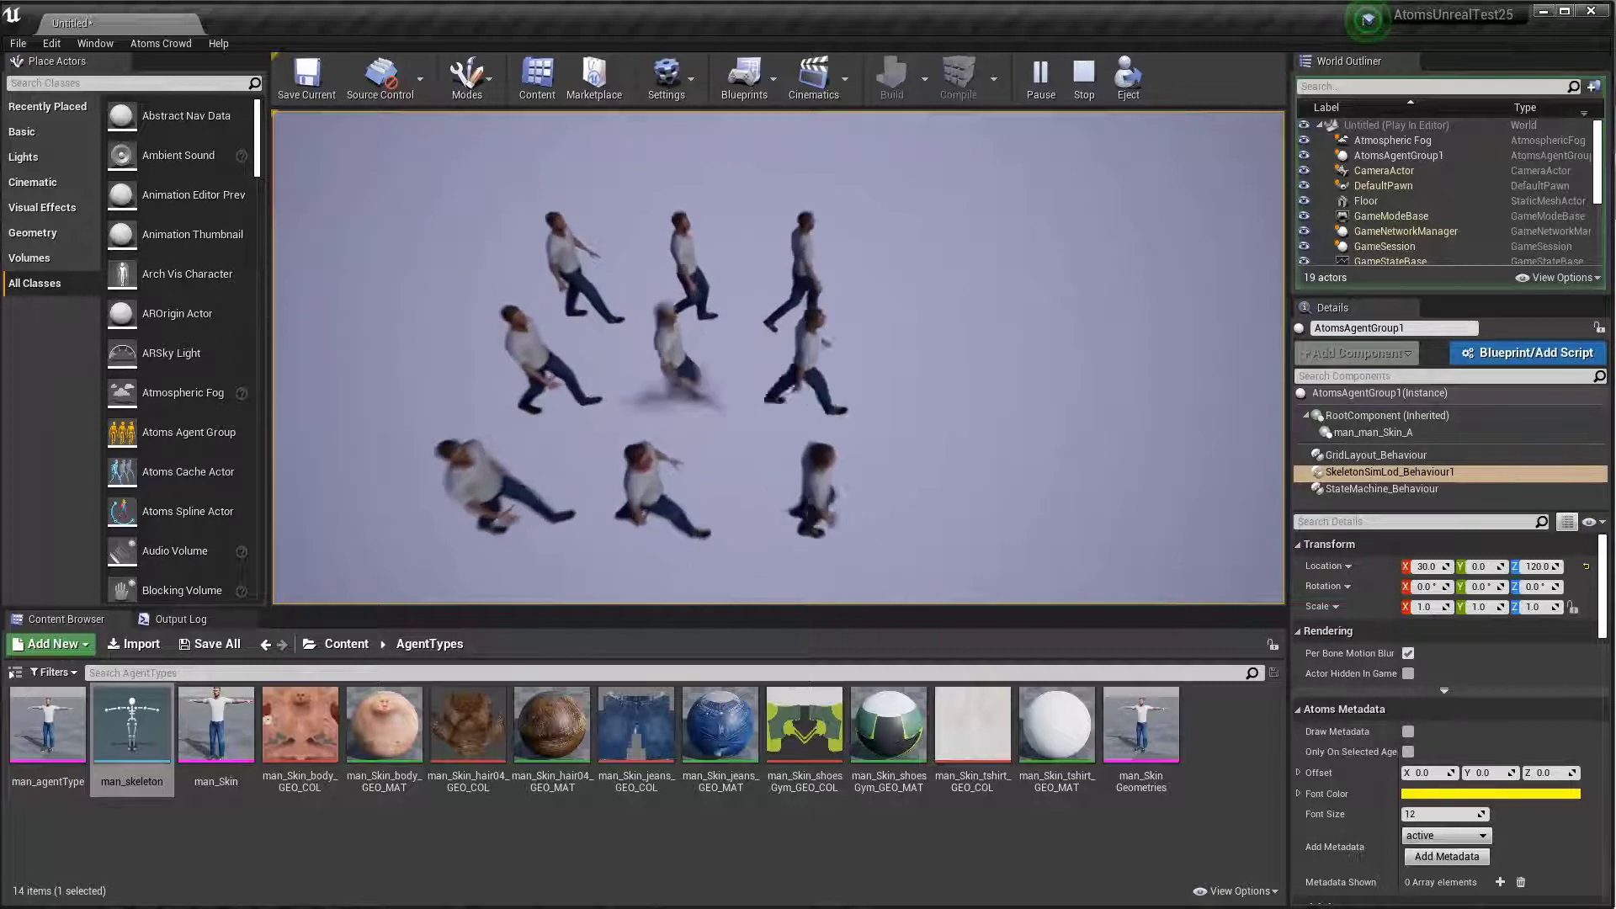
key("a")
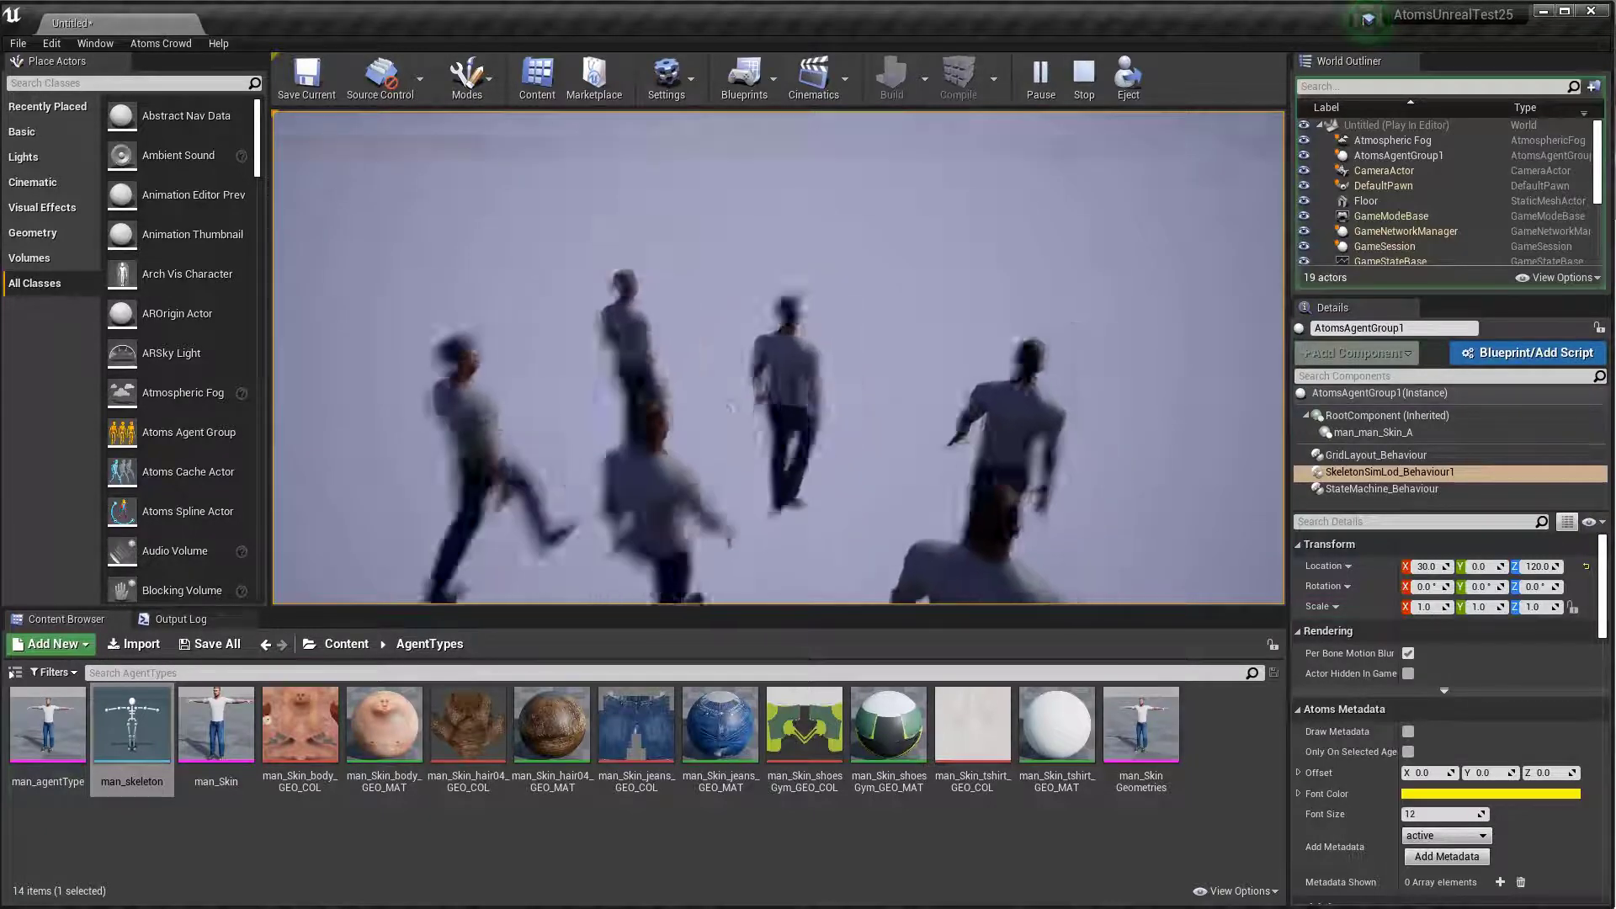
key("s")
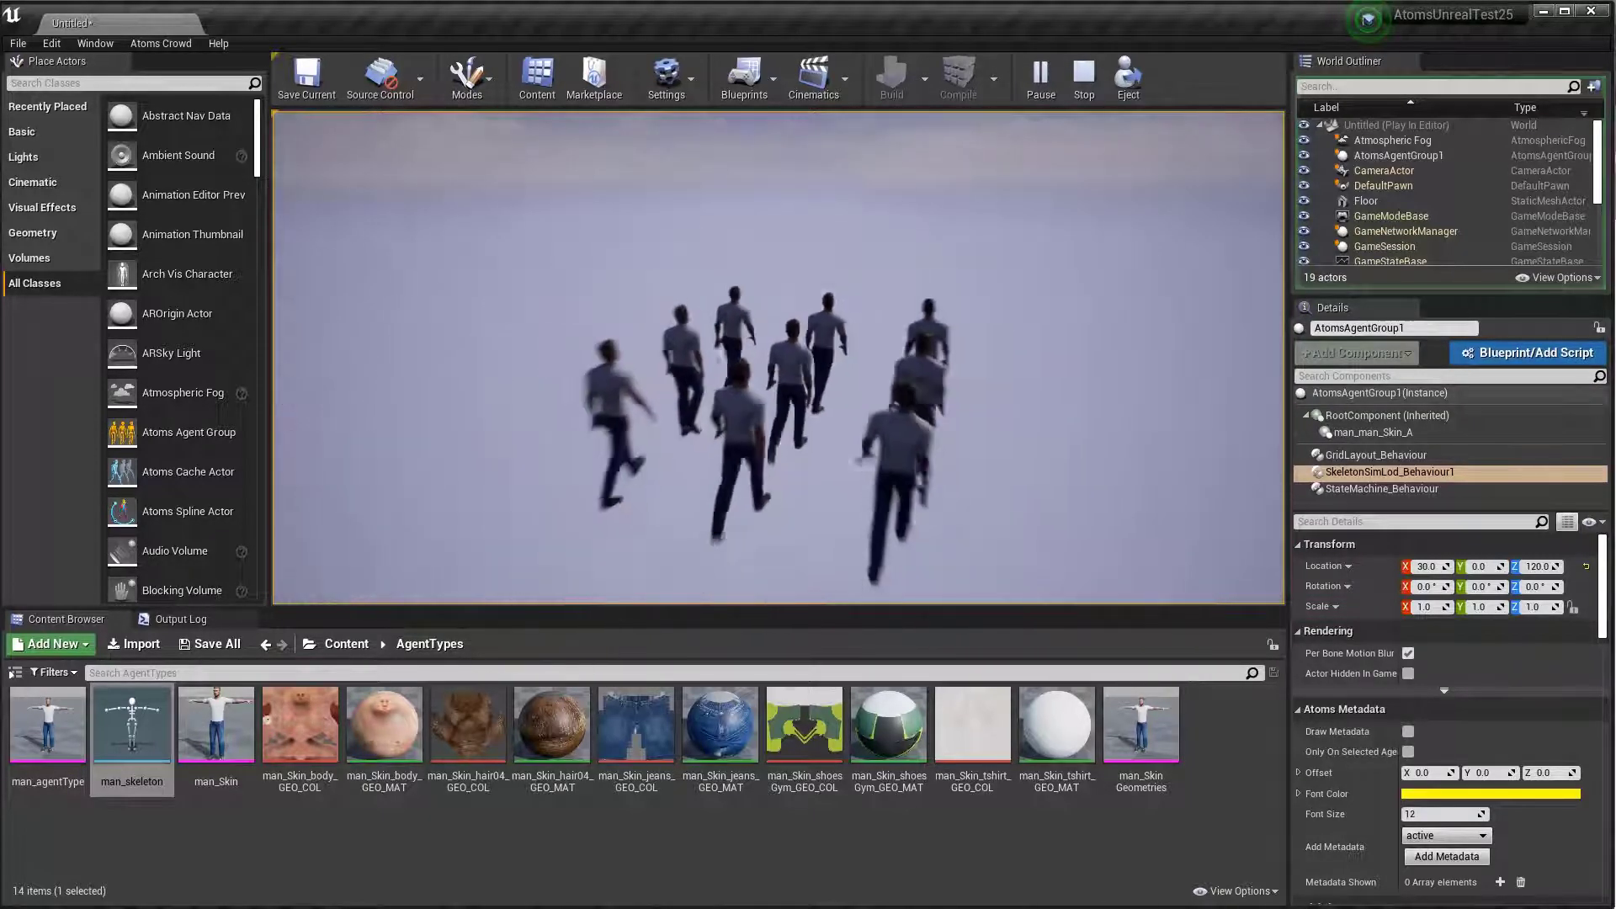
key("w")
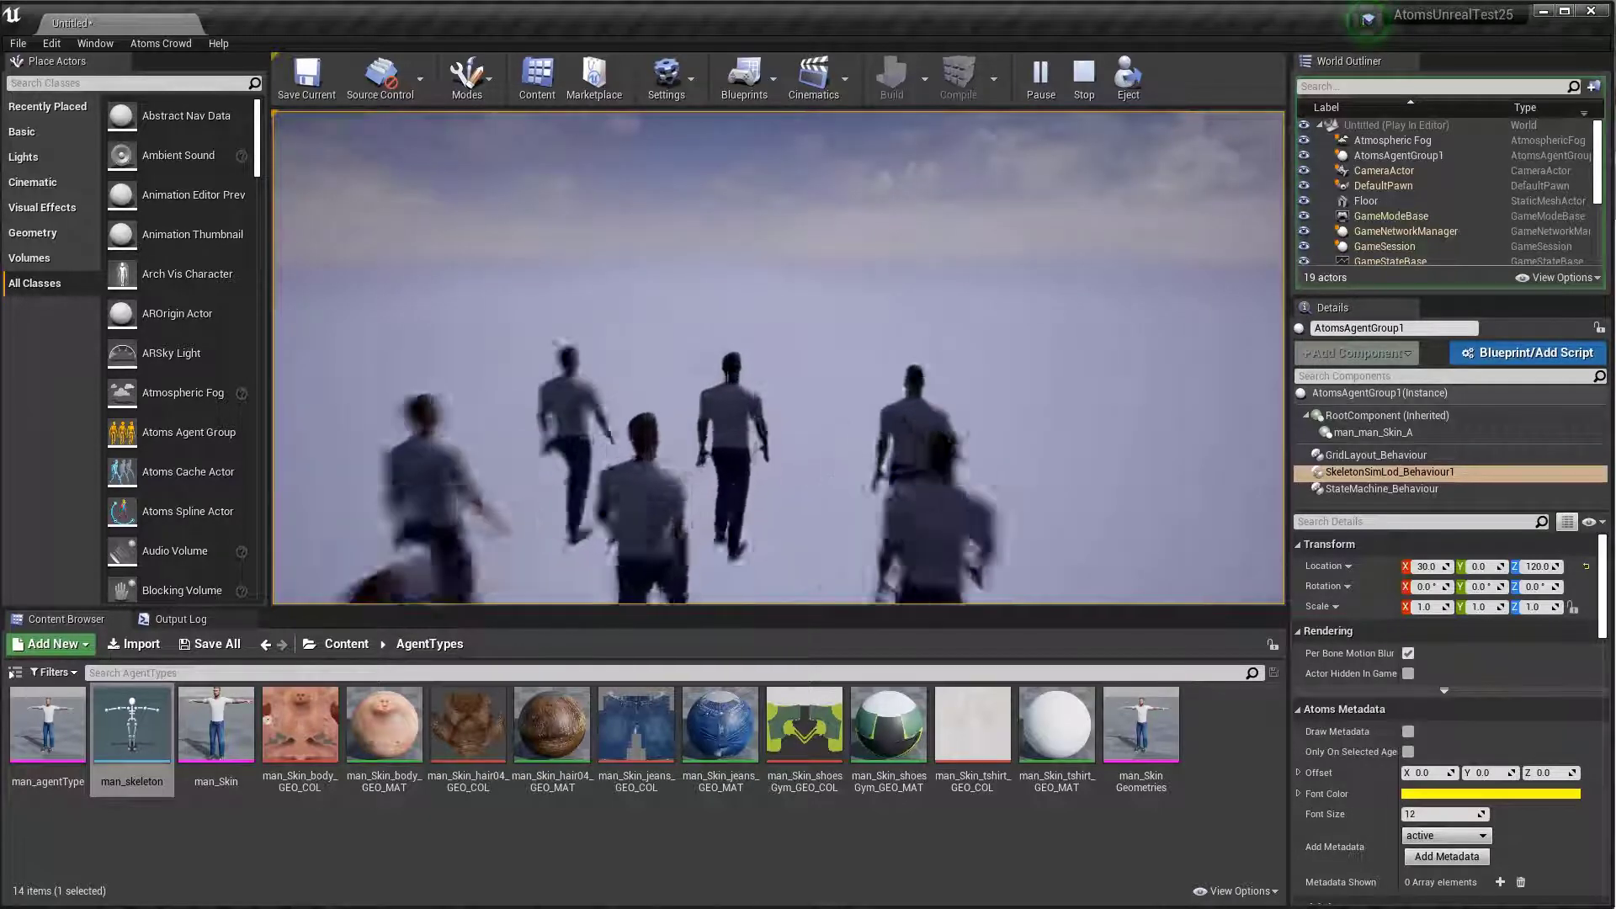
key("s")
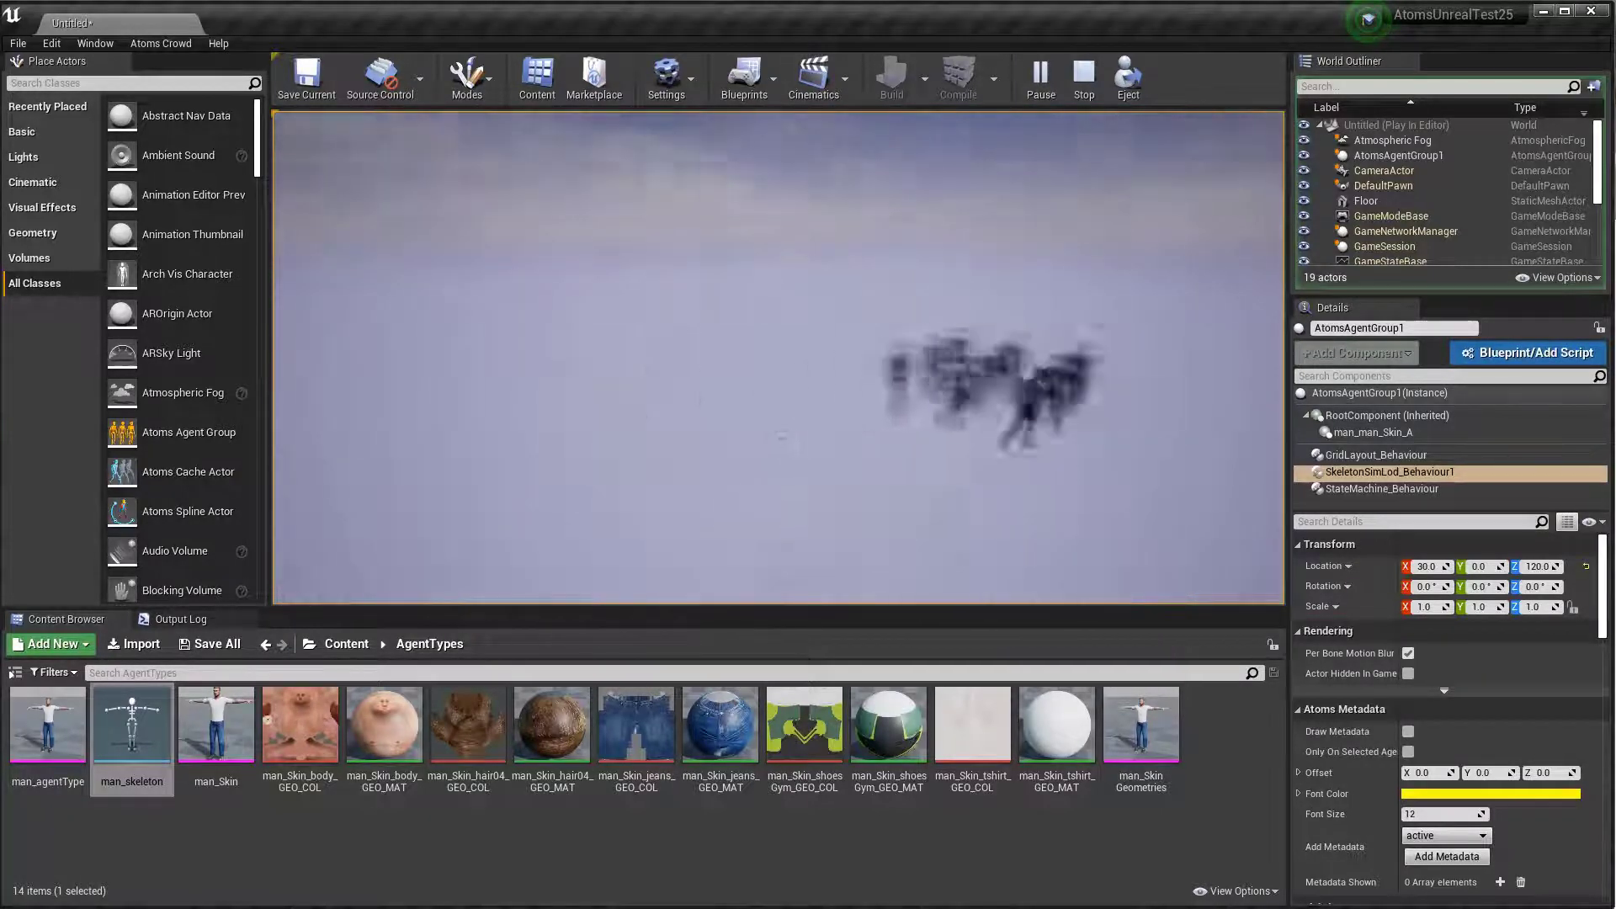
key("s")
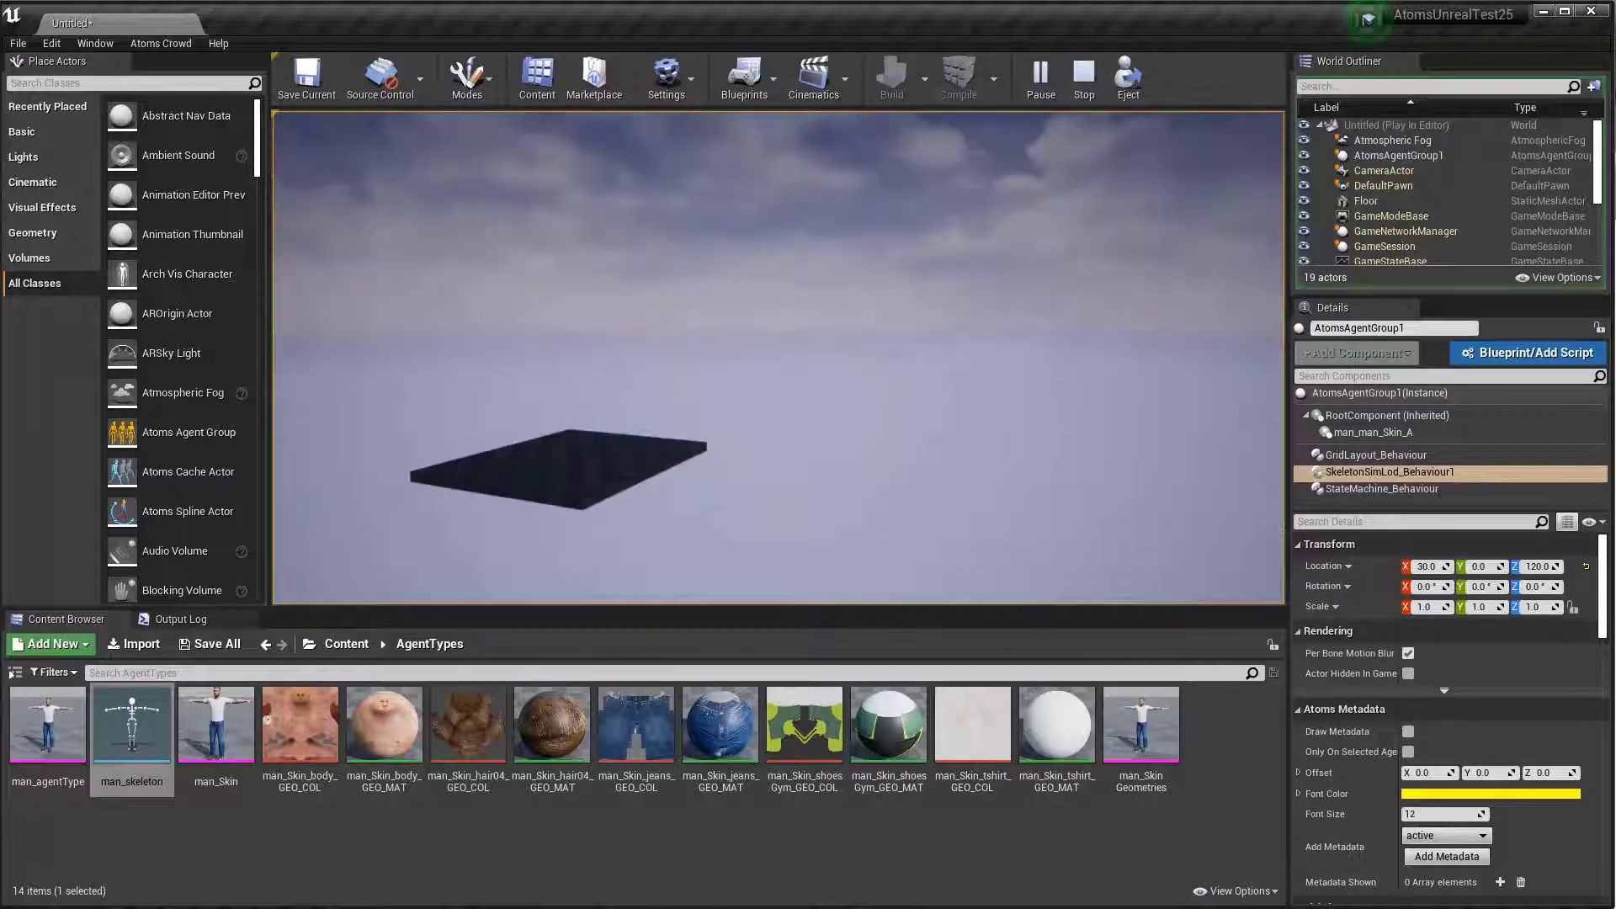
key("Escape")
scroll(800, 352, "up", 10)
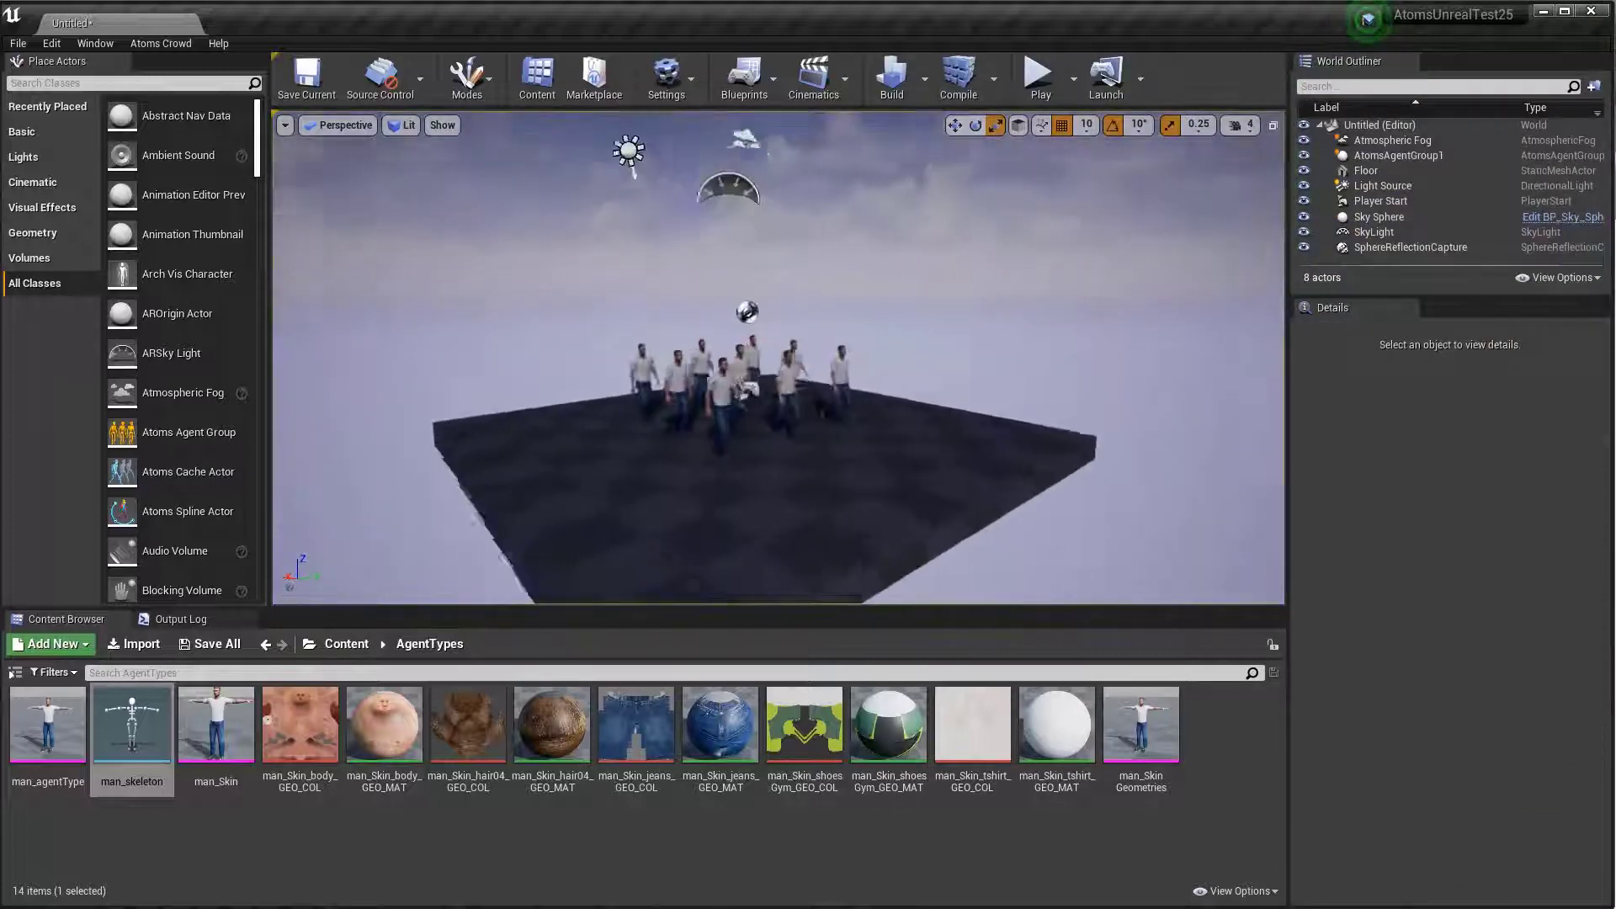
right_click_drag(787, 360, 946, 407)
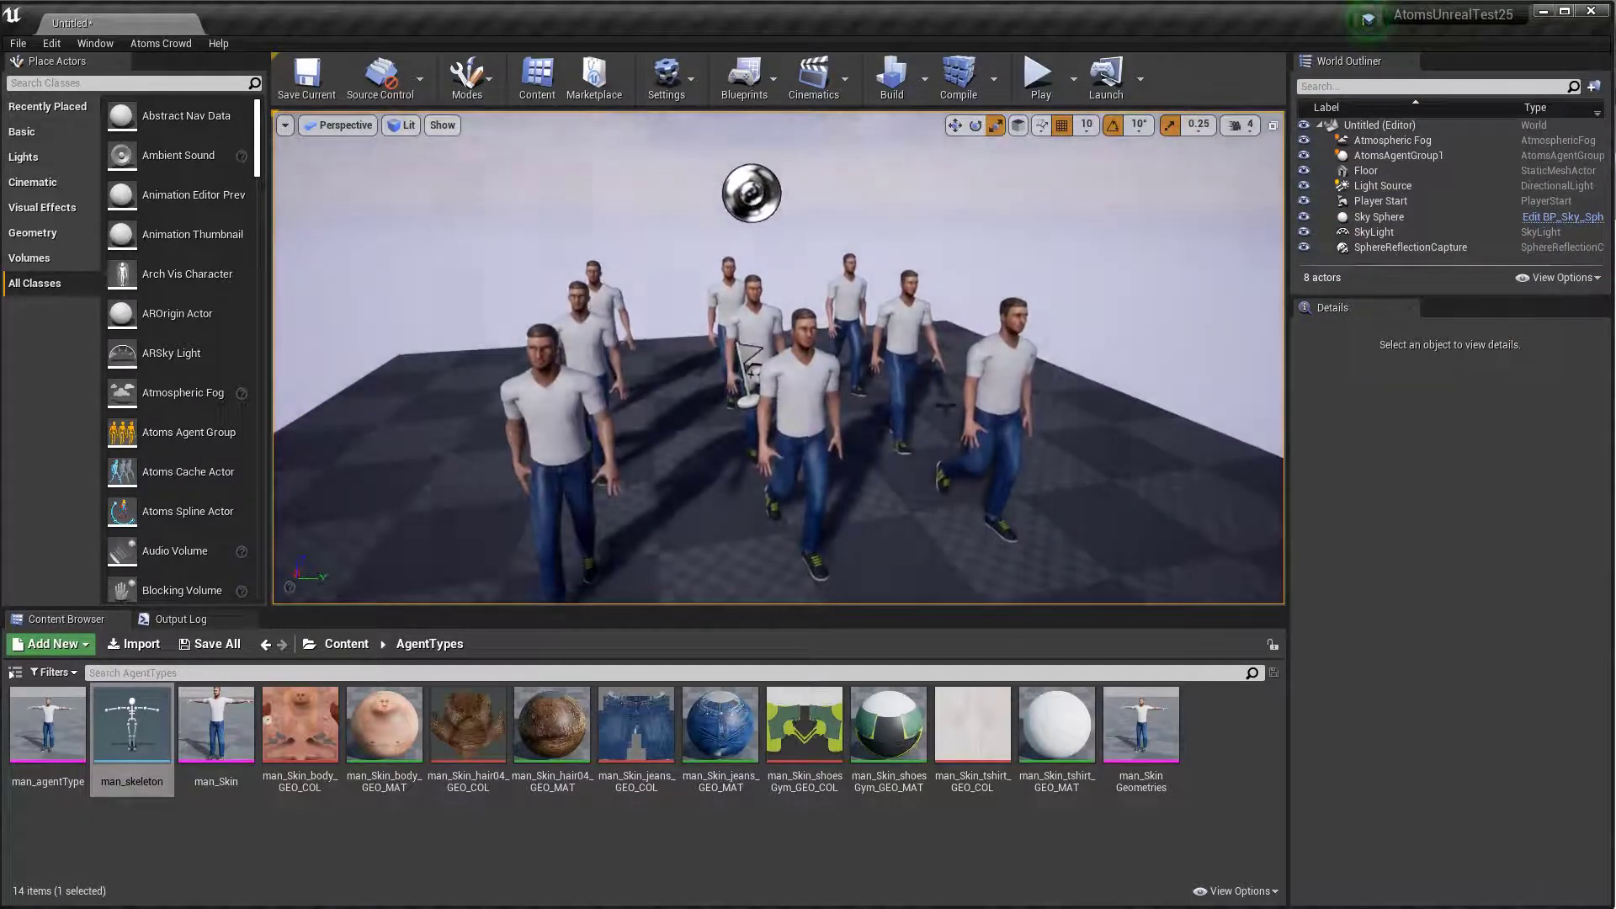